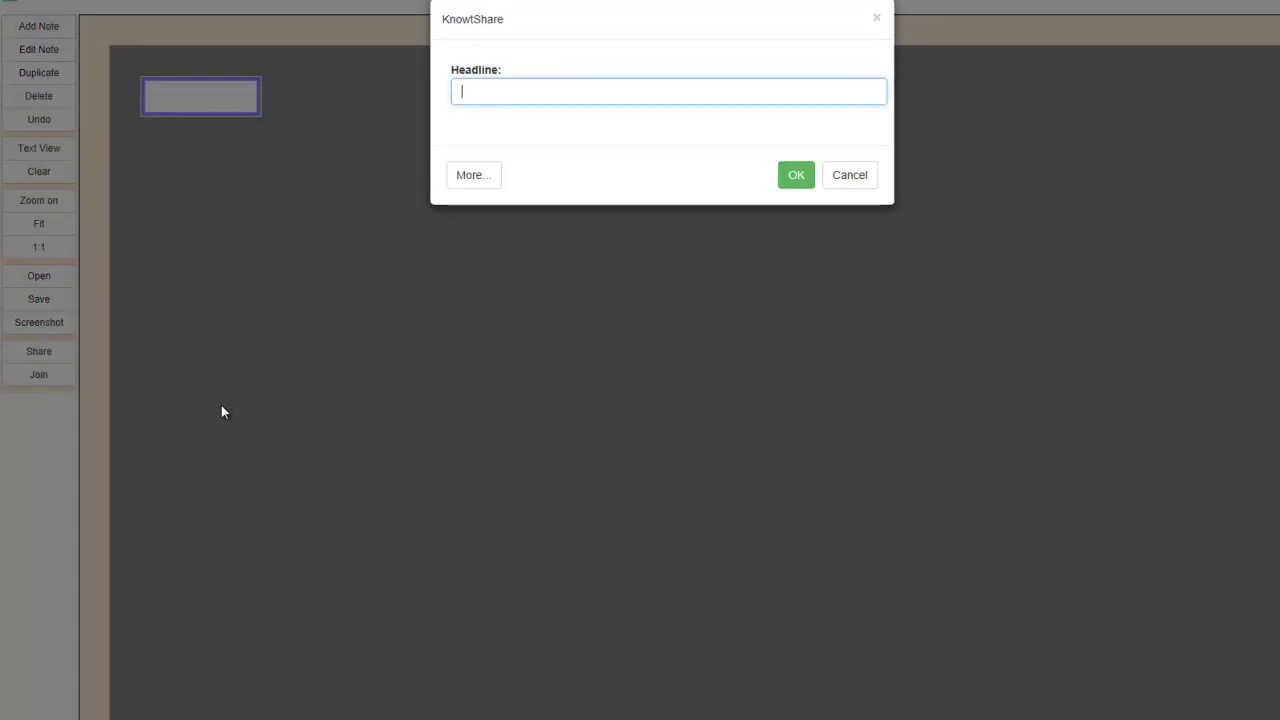
- Give the new note the headline "Limited resources are a challenge"
type("Limited ")
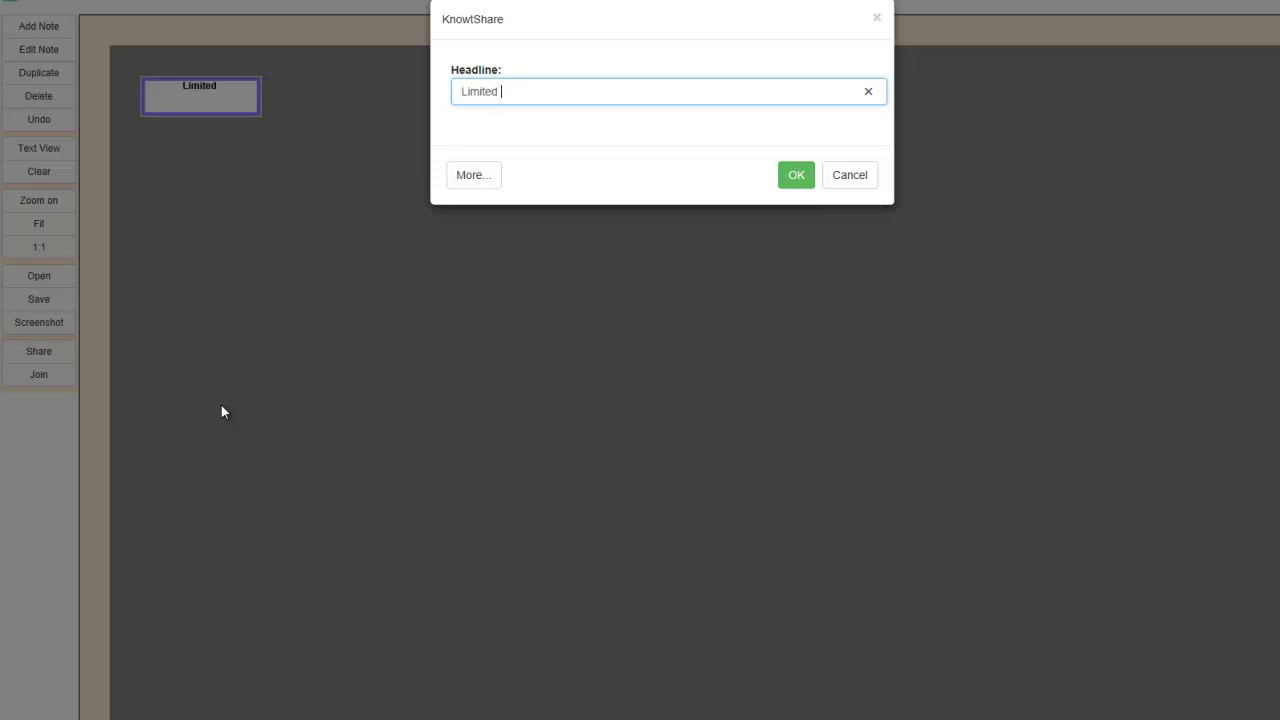
type("resources ")
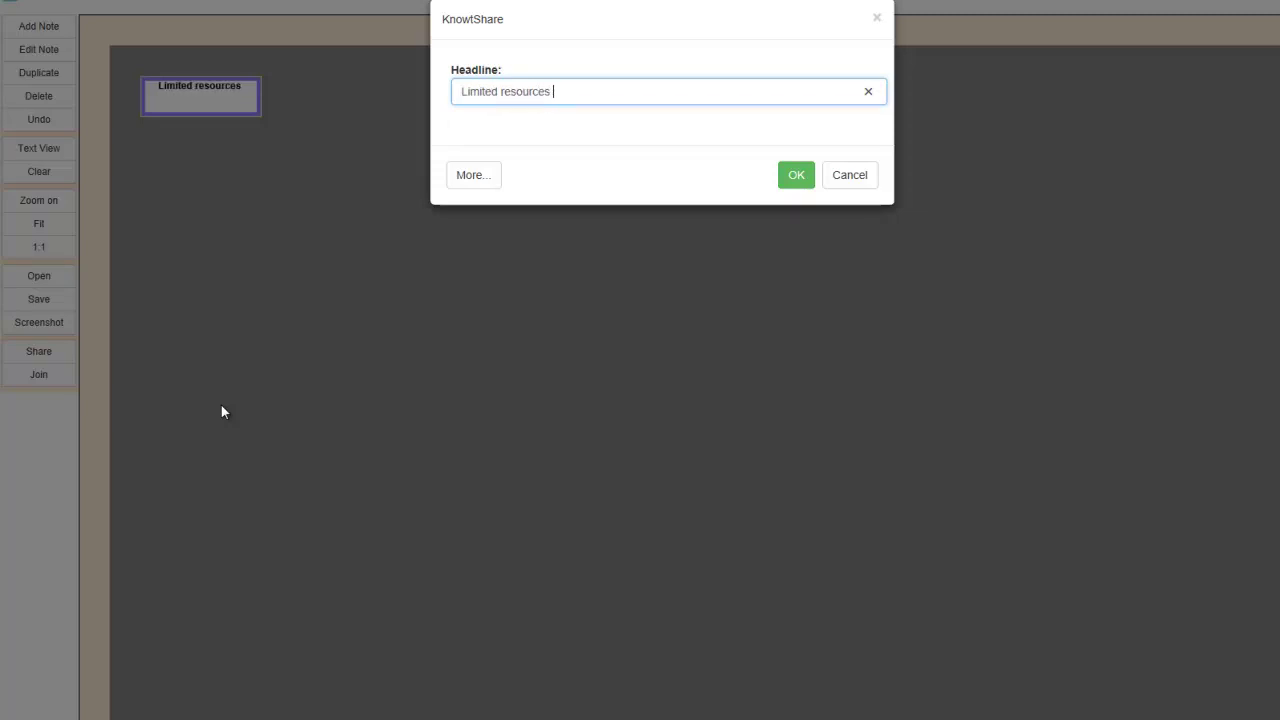
type("are a ch")
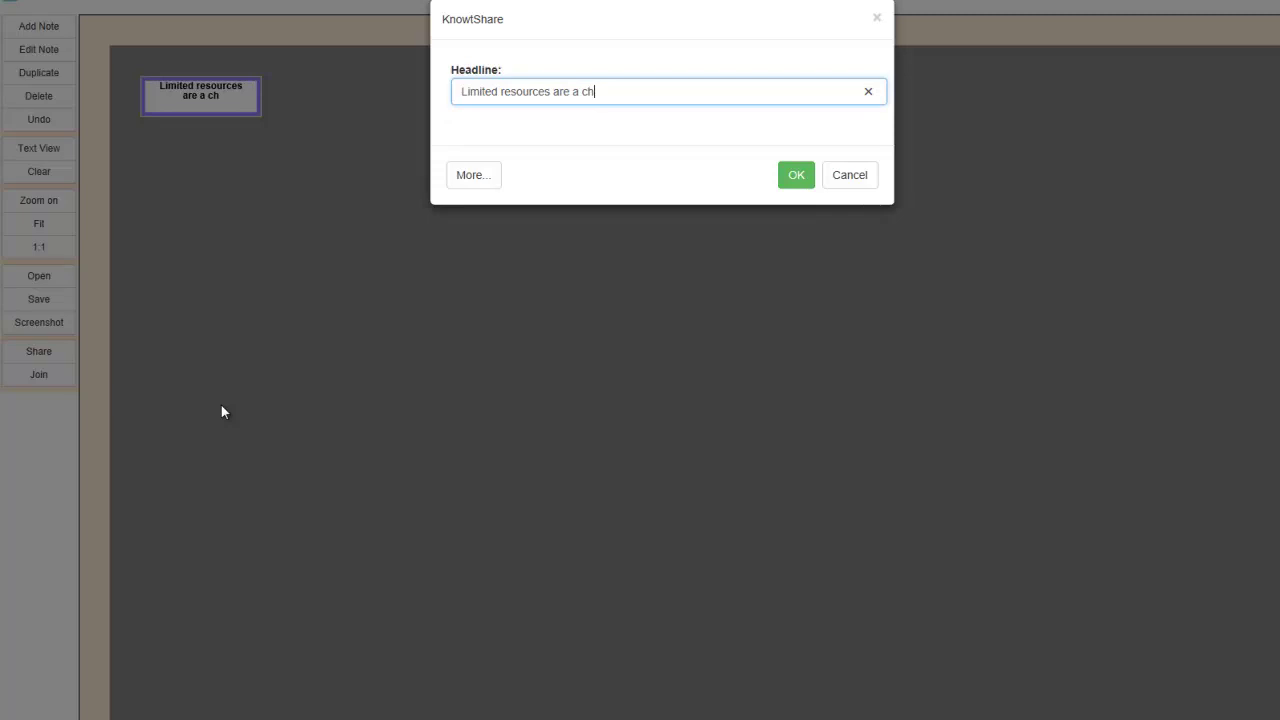
type("allenge")
- Expand the note's options and enter the details "We don't always get what we need to achieve business plan goals."
left_click(470, 180)
left_click(468, 183)
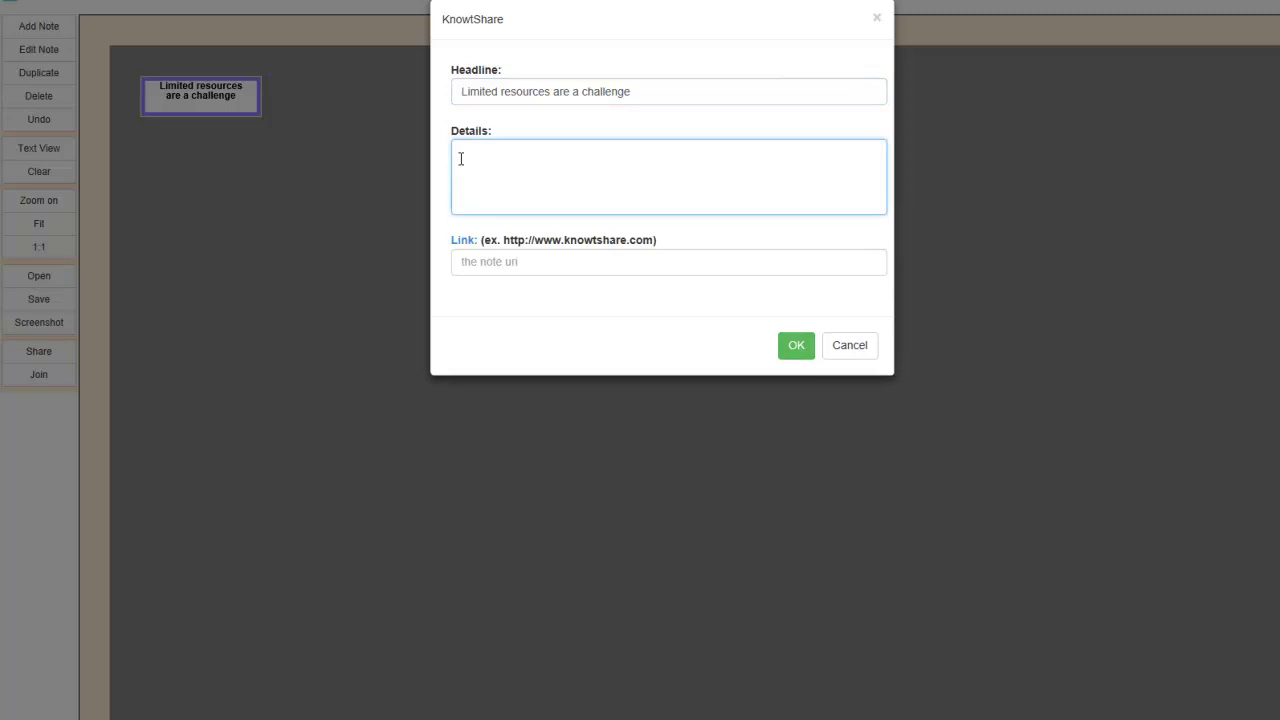
type("Te don't alw")
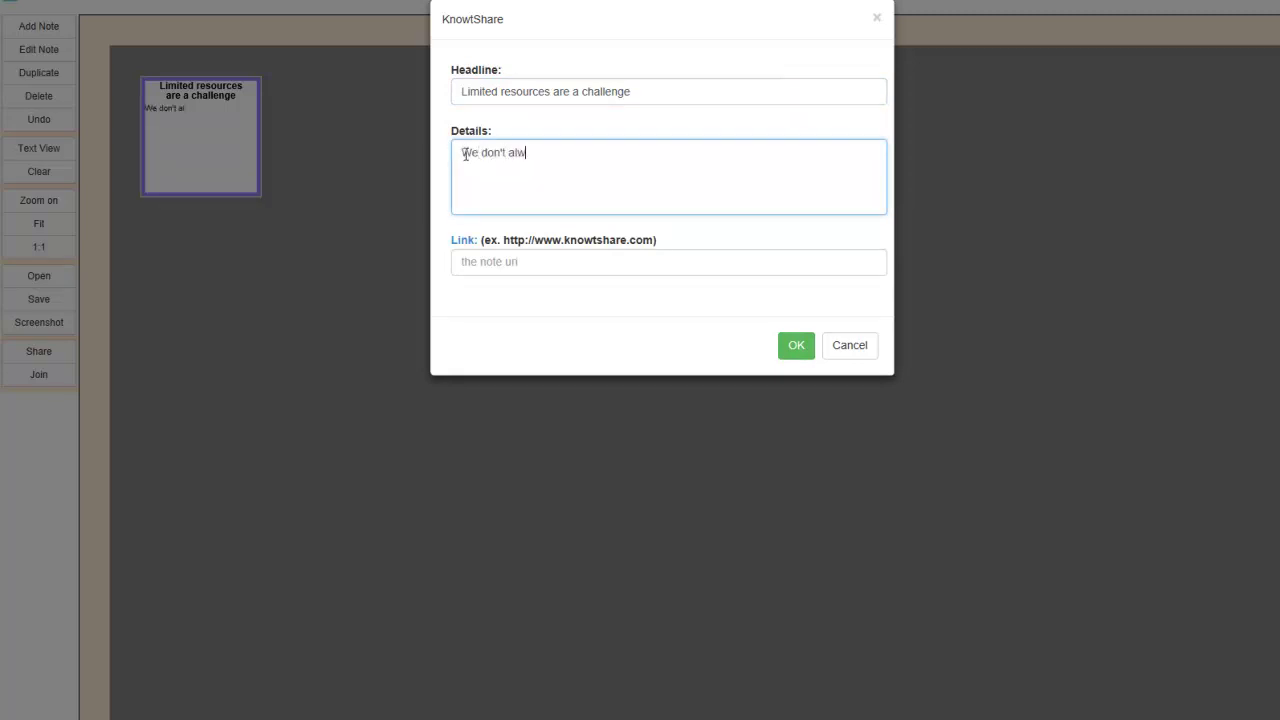
type("ays get what we ne")
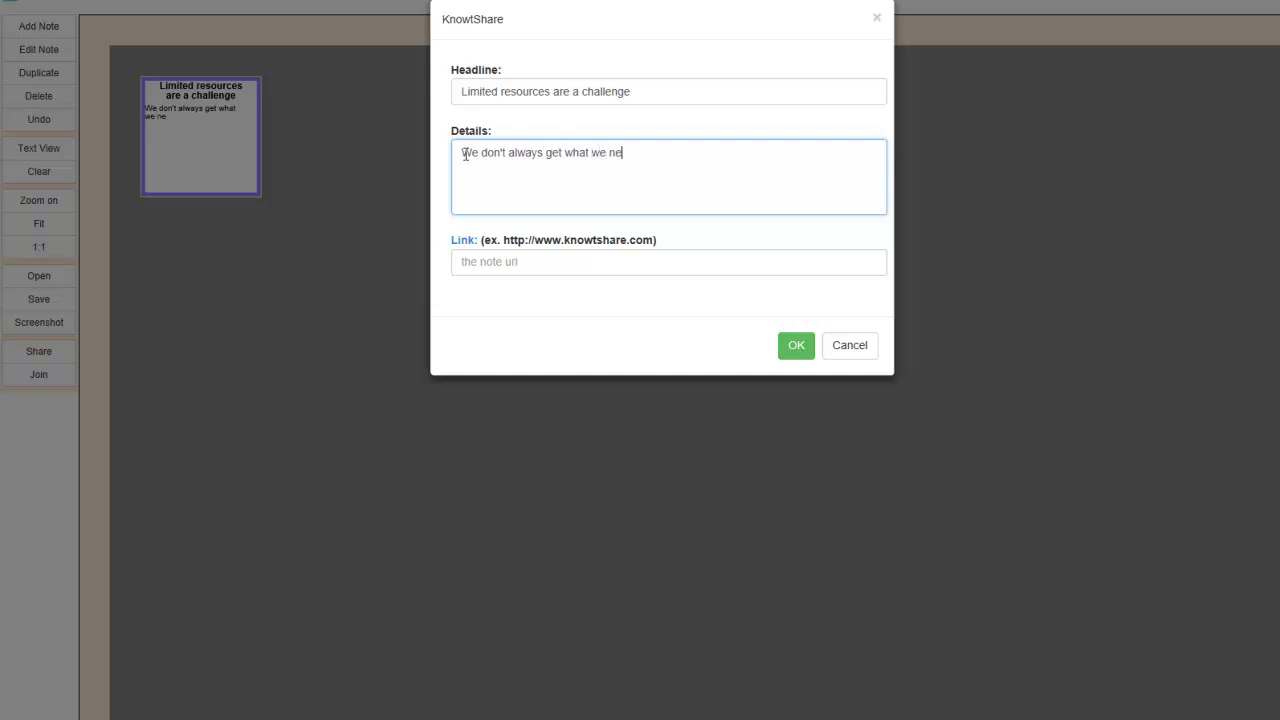
type("ed to achieve busi")
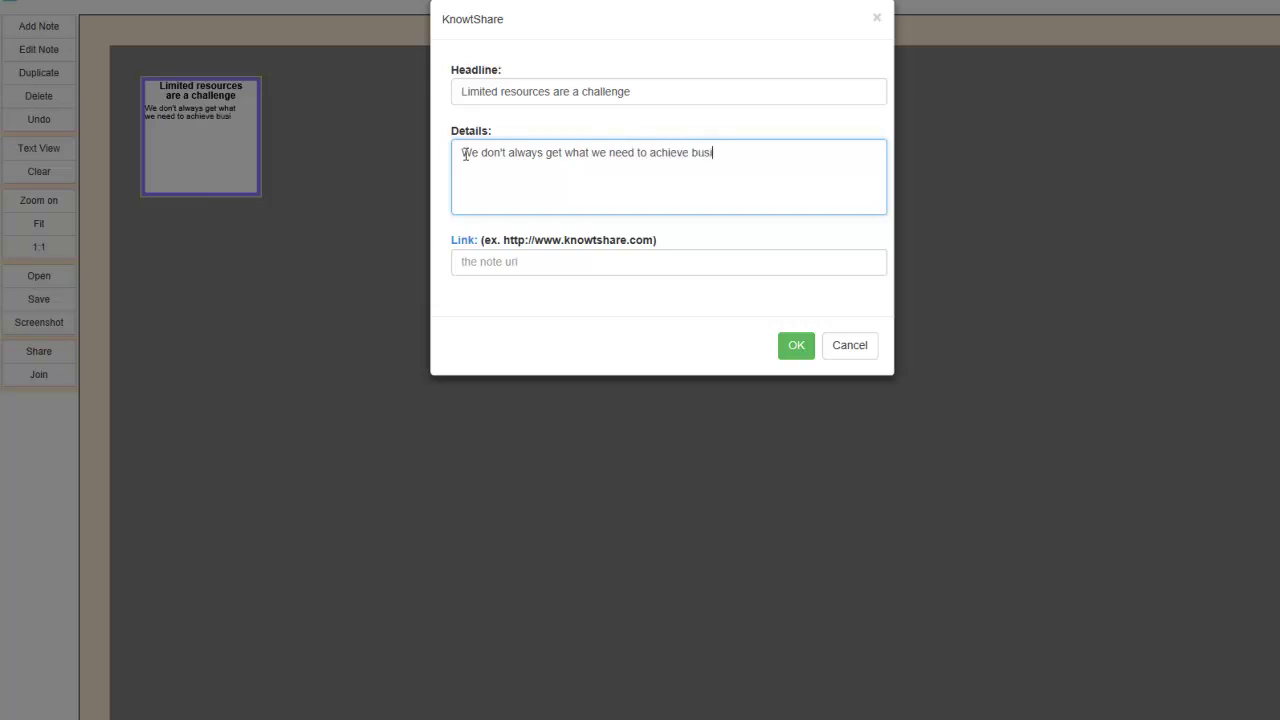
type("ness plan goals.")
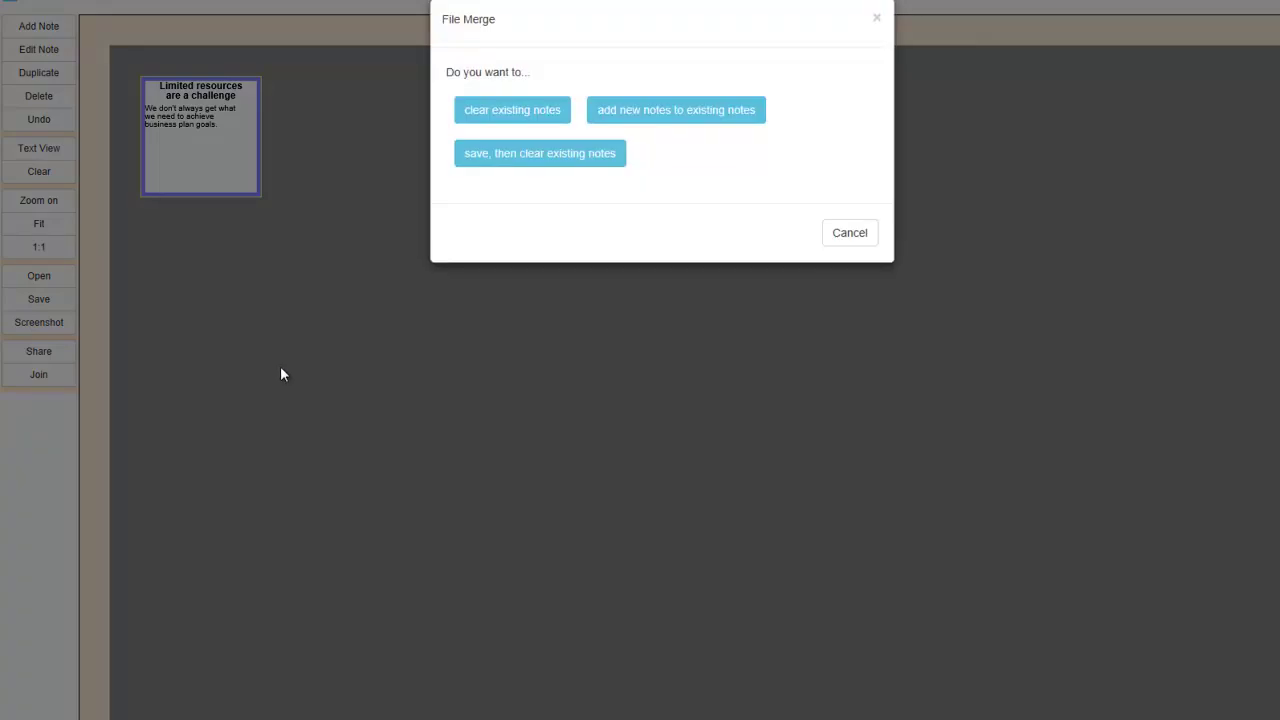
- Merge the file's notes with the existing ones and group the capital availability and complexity of demands notes under "Lack of time and resources"
left_click(692, 115)
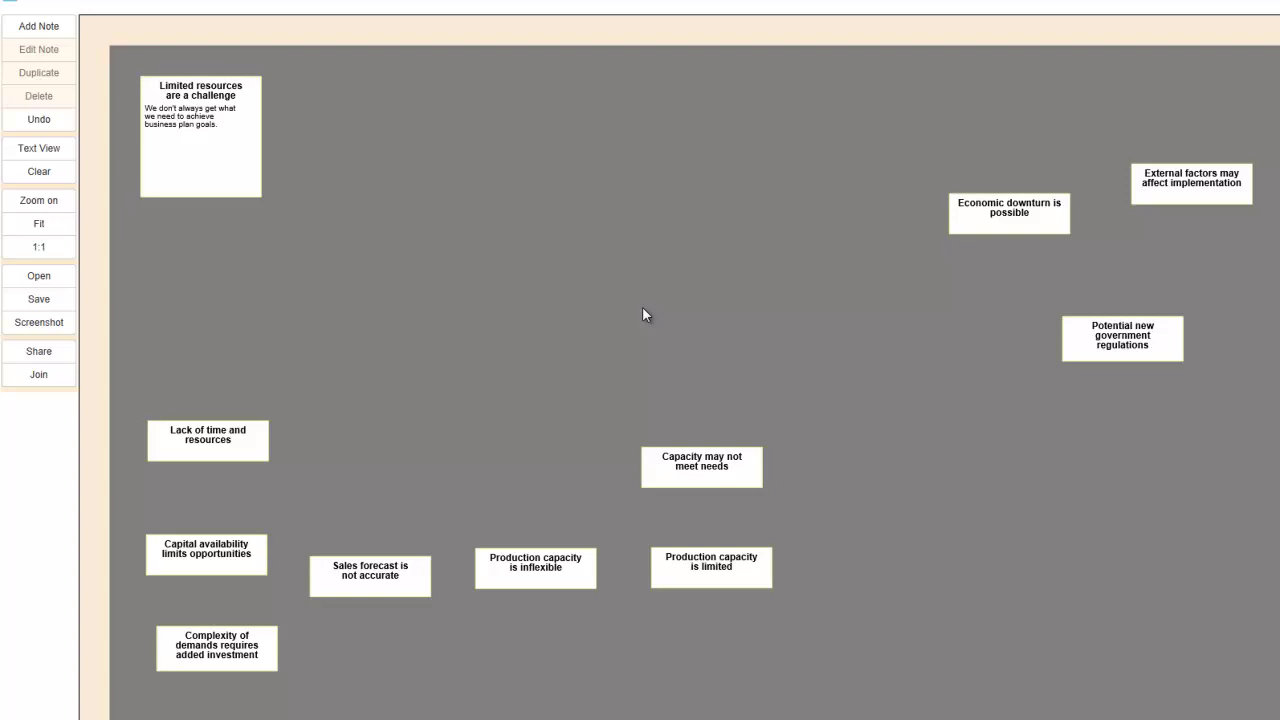
left_click_drag(208, 440, 283, 334)
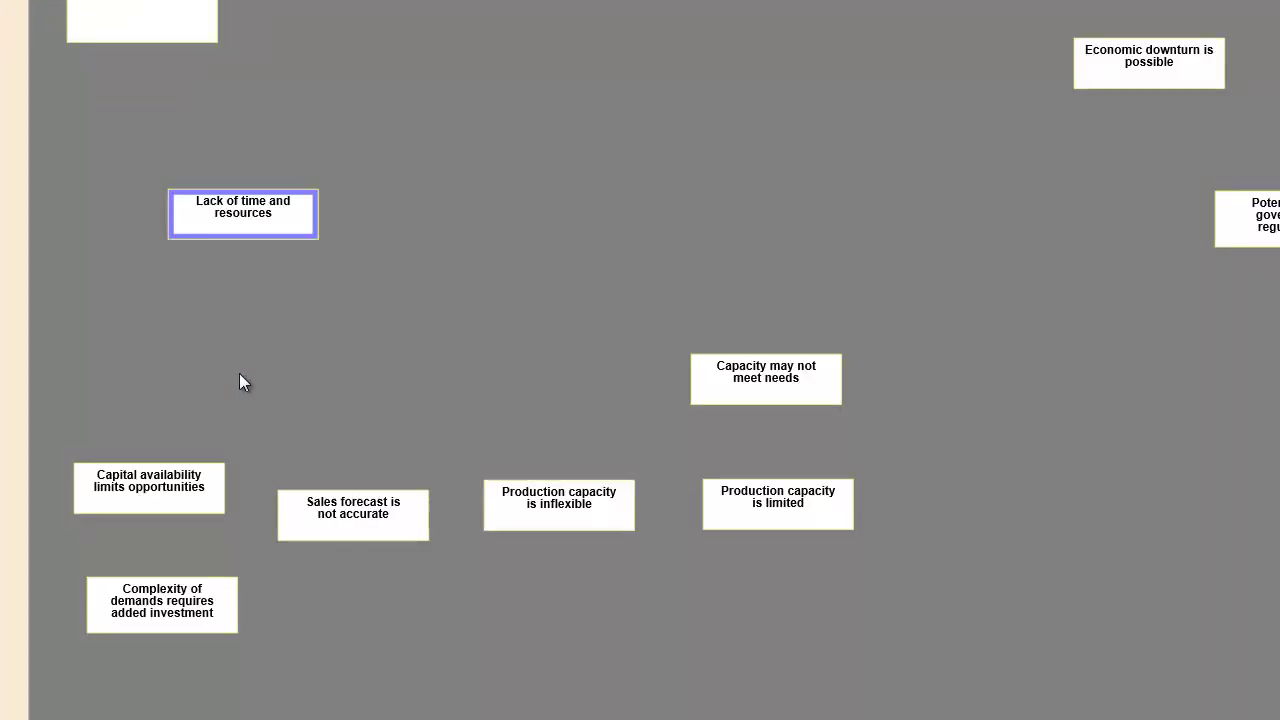
left_click_drag(152, 498, 224, 248)
left_click_drag(141, 605, 203, 229)
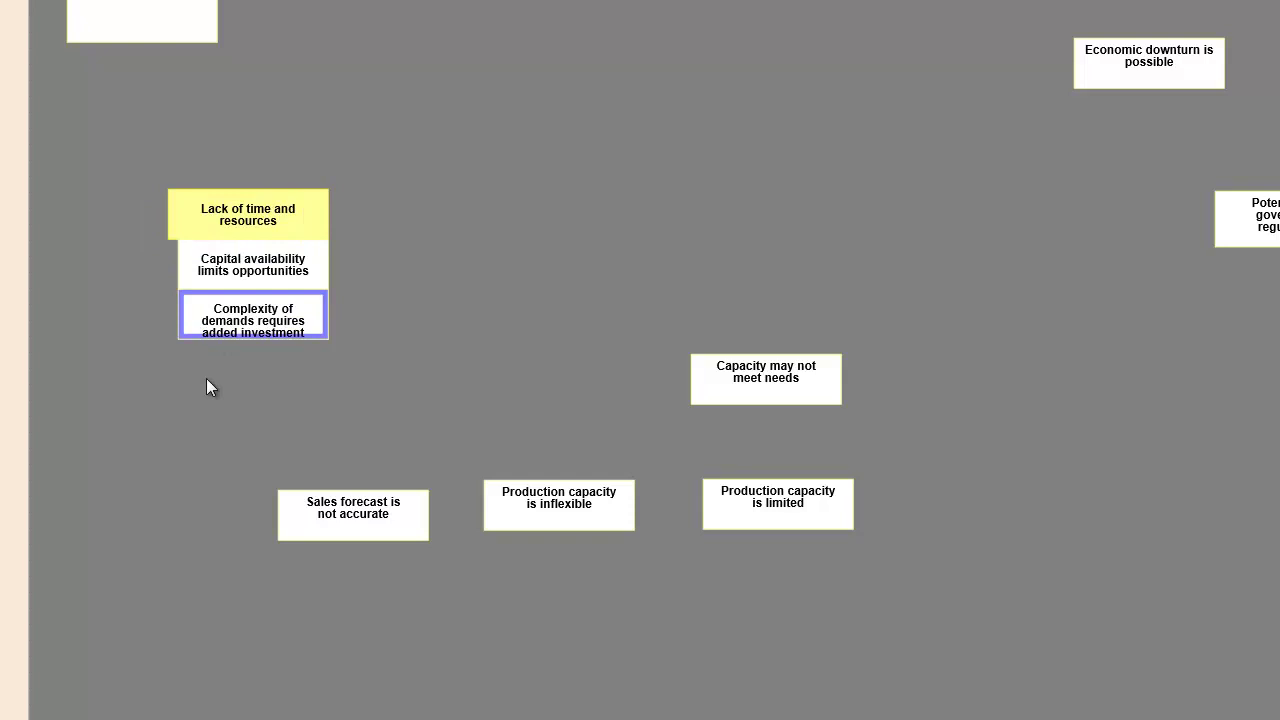
- Move "Capacity may not meet needs" up and group the two production capacity notes and the sales forecast note under it
left_click_drag(750, 376, 688, 200)
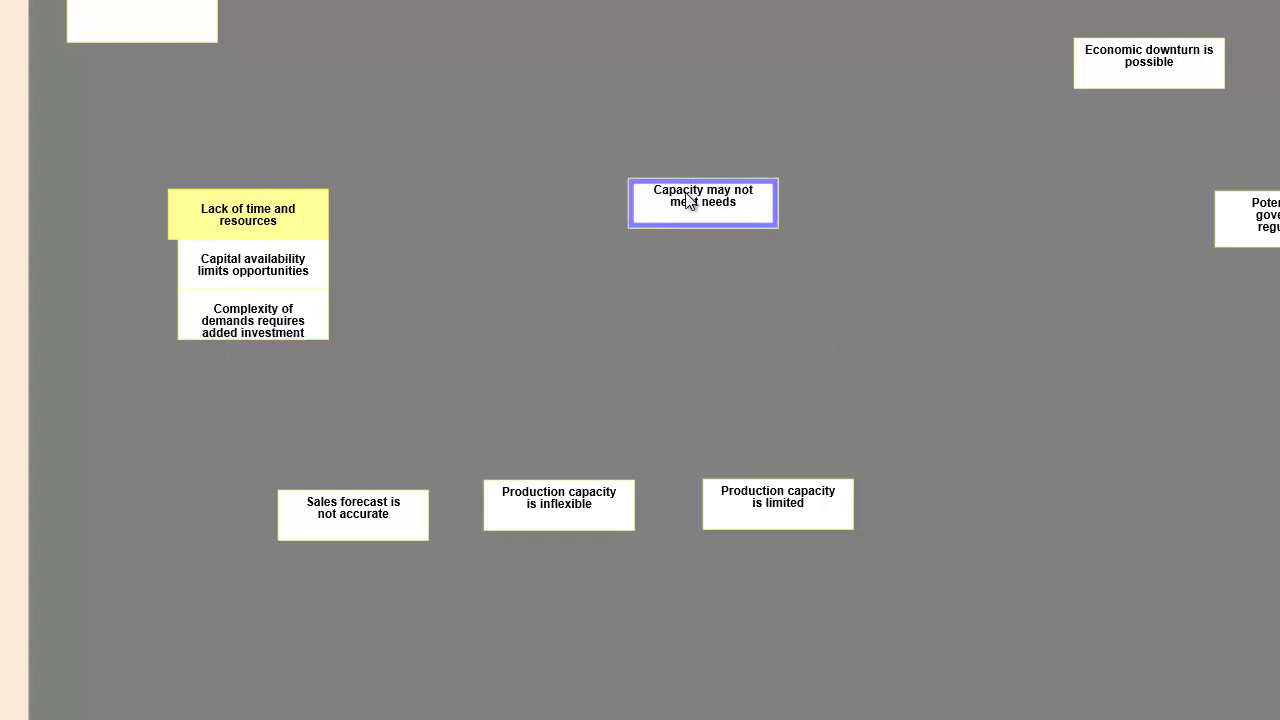
left_click_drag(783, 503, 714, 232)
left_click_drag(553, 512, 684, 222)
left_click_drag(372, 567, 640, 318)
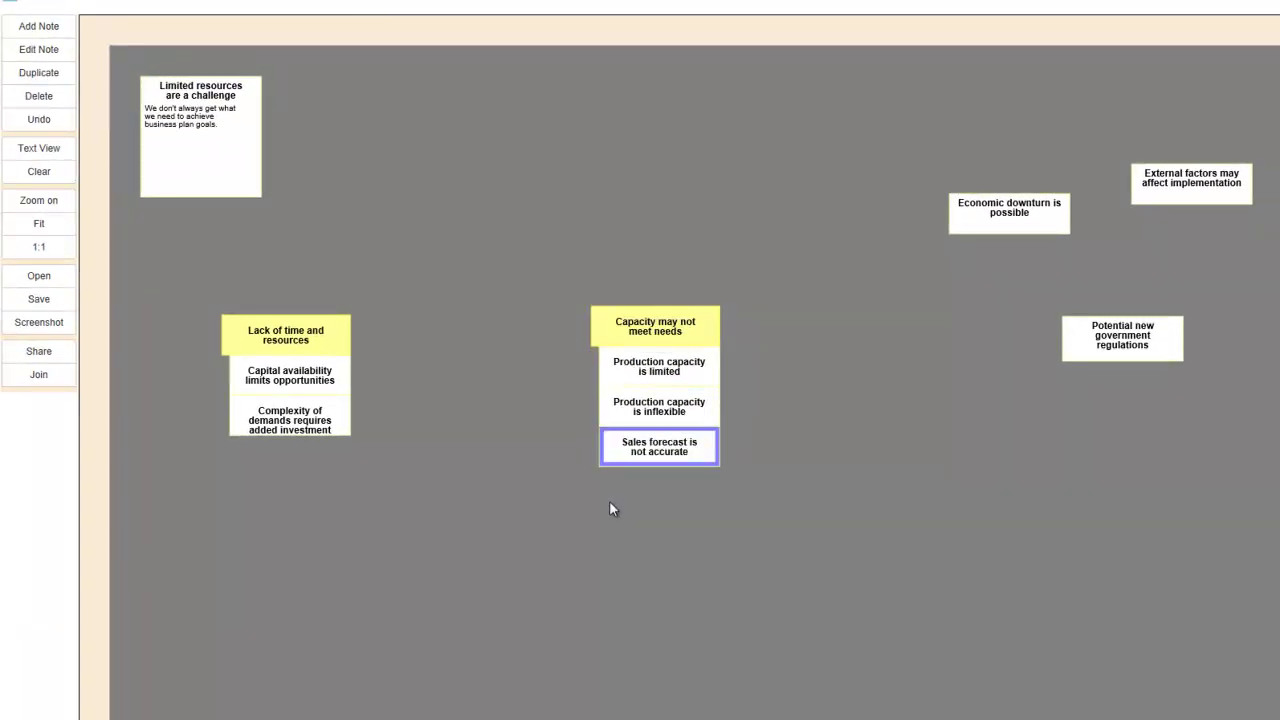
- Group the economic downturn and government regulations notes under "External factors may affect implementation" and place the group beside the limited resources note
left_click_drag(1160, 185, 386, 140)
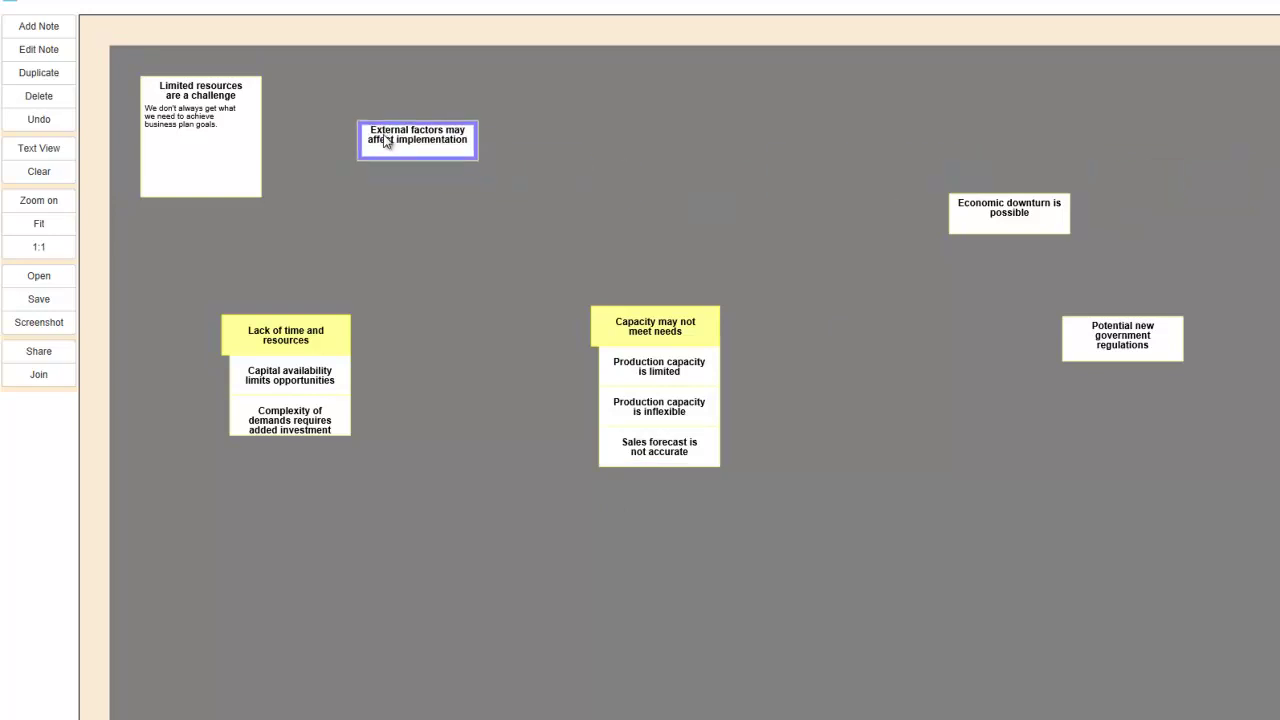
left_click_drag(975, 200, 386, 152)
left_click_drag(1070, 328, 420, 170)
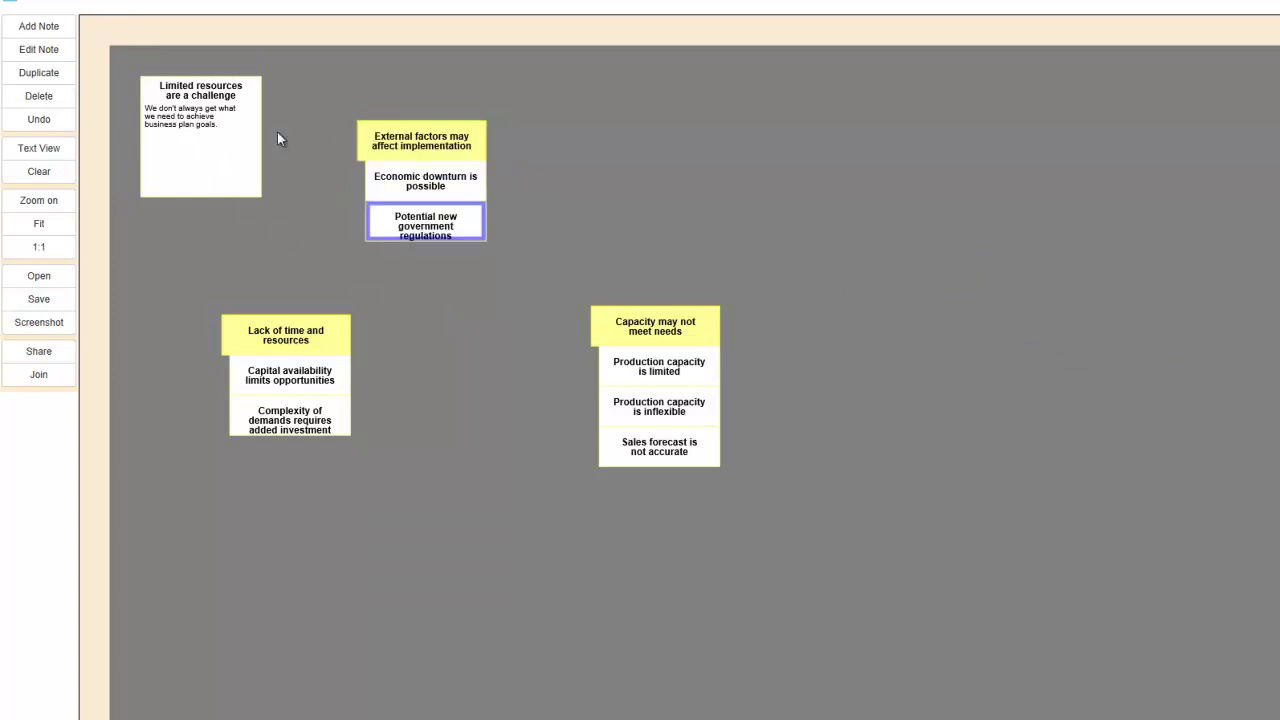
left_click_drag(418, 136, 590, 133)
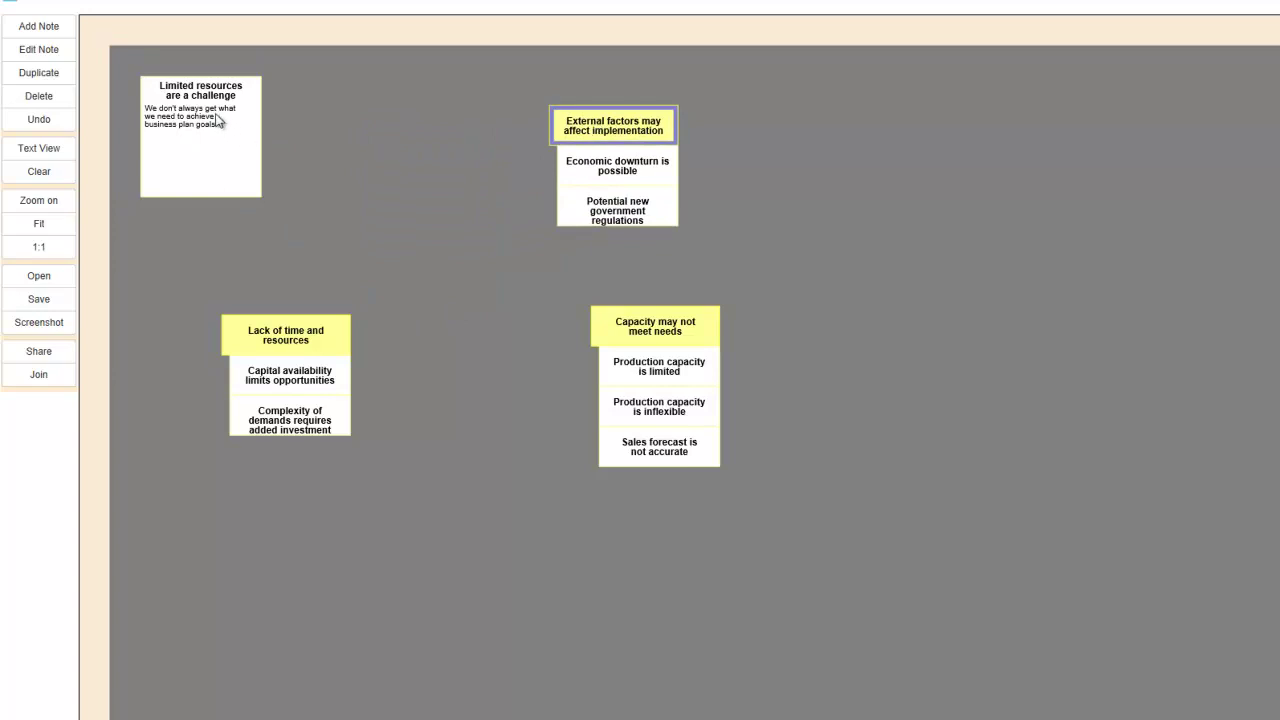
- Nest the "Lack of time and resources" and "Capacity may not meet needs" groups under "Limited resources are a challenge"
left_click_drag(216, 118, 296, 191)
left_click_drag(290, 336, 295, 160)
left_click_drag(639, 308, 361, 127)
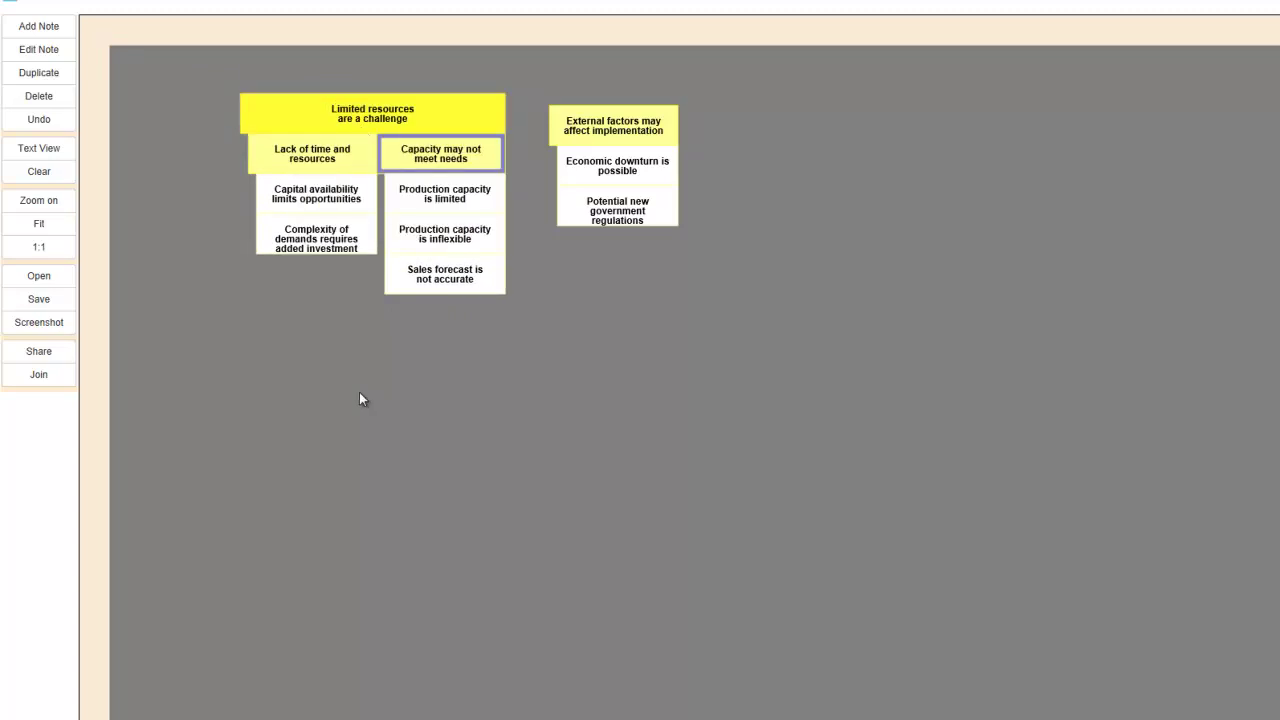
left_click(304, 422)
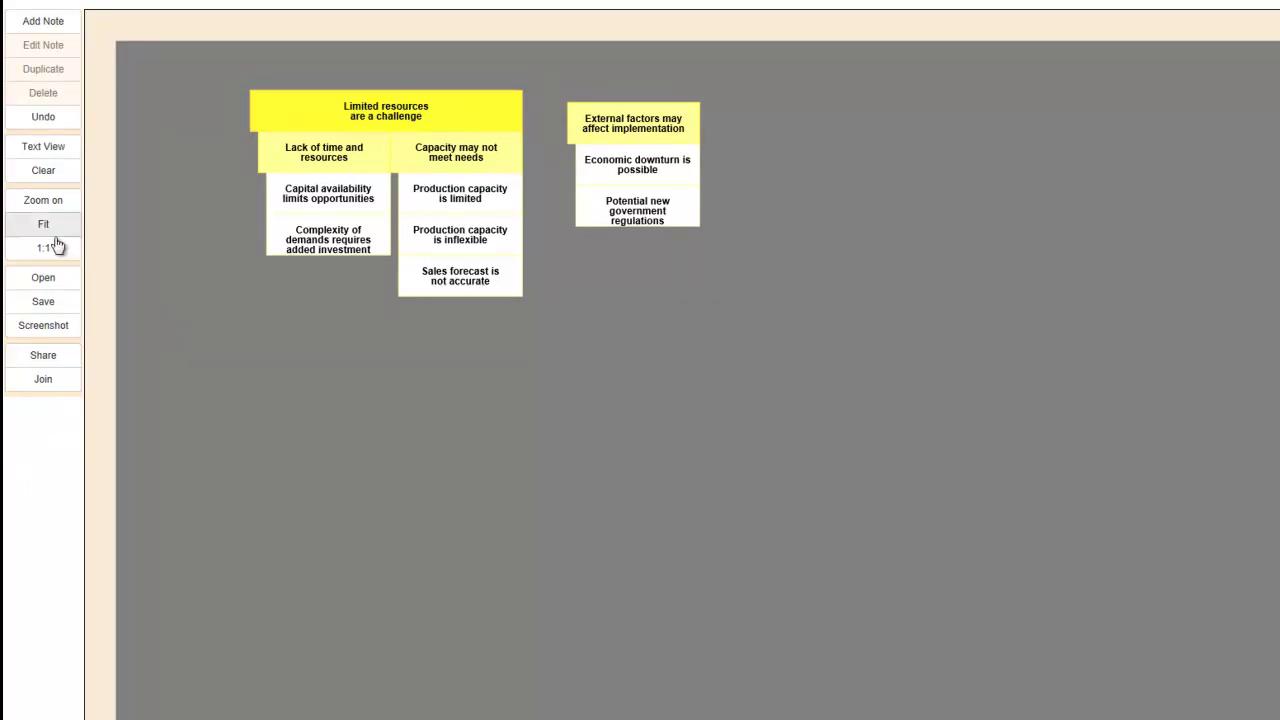
- Show the notes as a text outline and expand the "Lack of time and resources" and "Capacity may not meet needs" sections
left_click(50, 148)
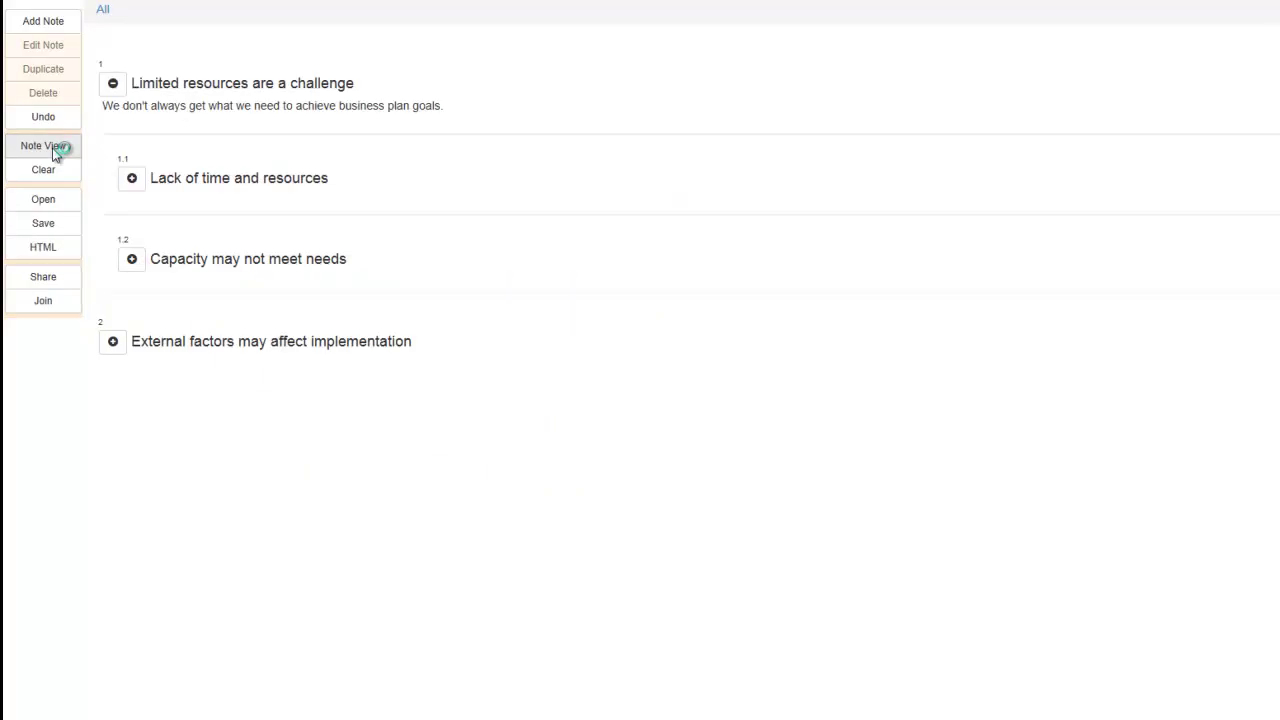
left_click(114, 86)
left_click(114, 86)
left_click(132, 180)
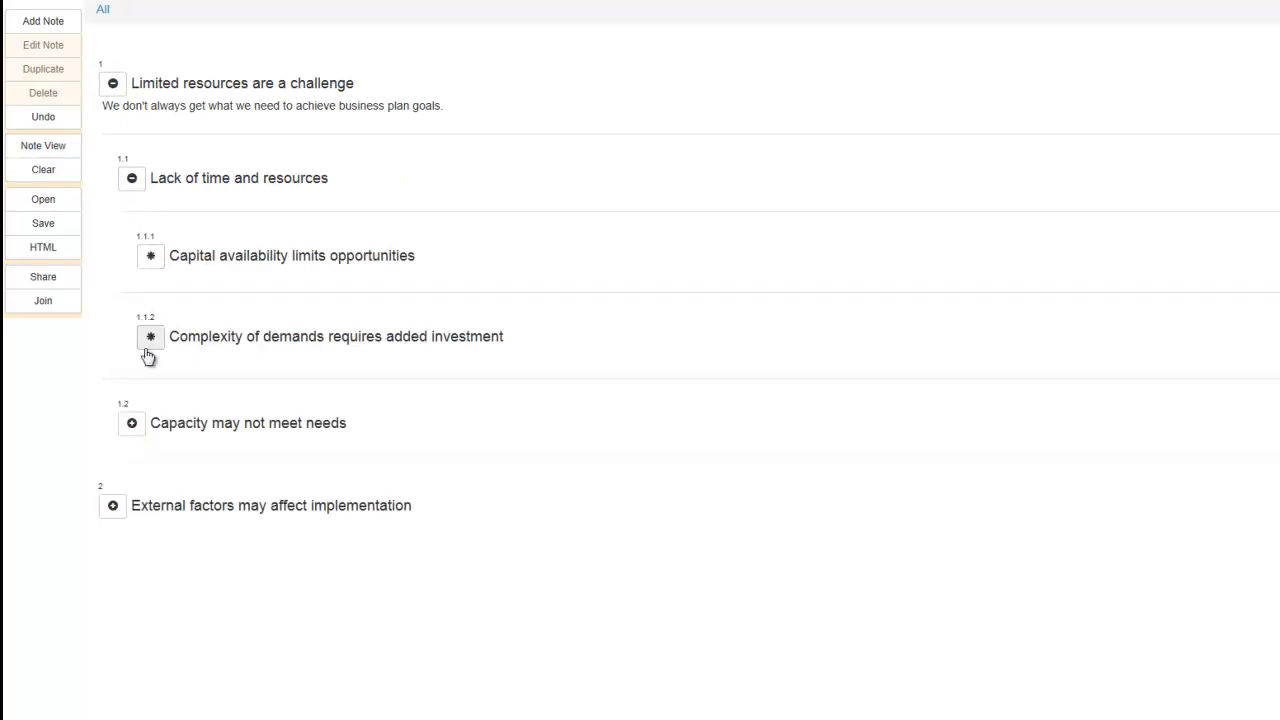
left_click(132, 425)
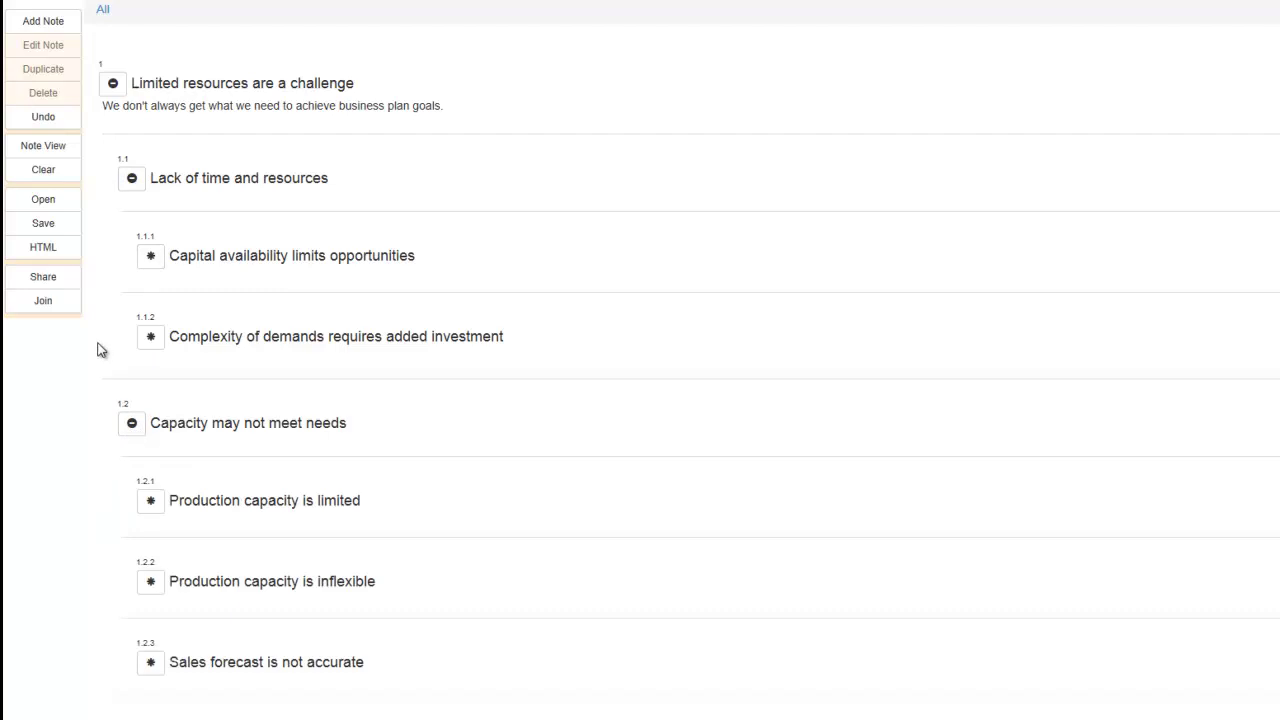
- Export the outline as an HTML file named "video results"
left_click(40, 248)
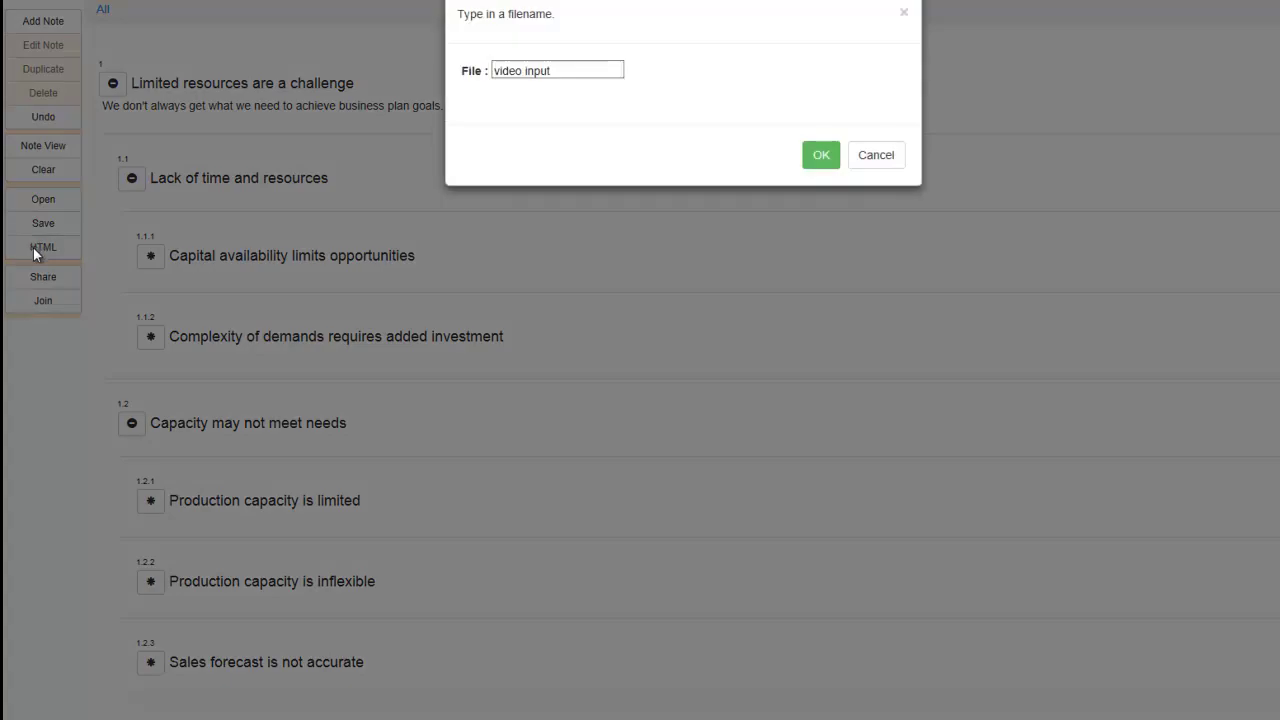
left_click_drag(588, 67, 526, 71)
type("results")
left_click(822, 158)
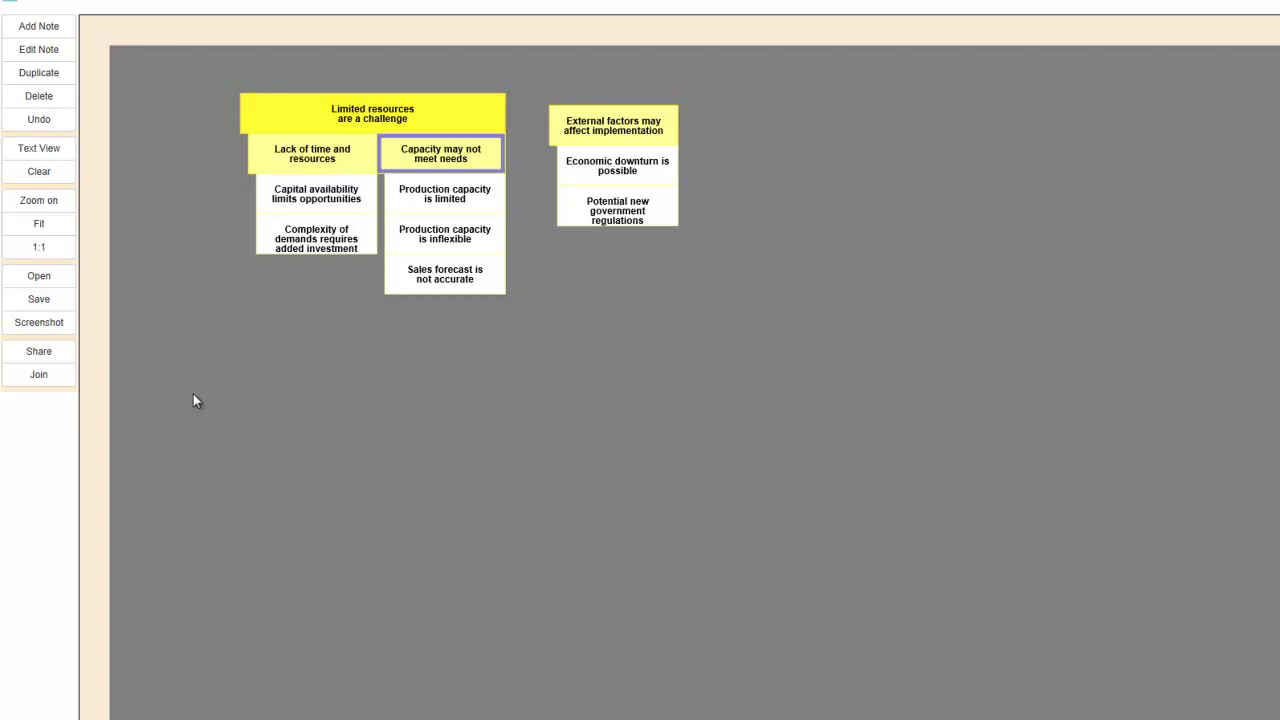
- View the note board with the zoom overview, fitted to the window, at 1:1 scale and zoomed out
left_click(52, 204)
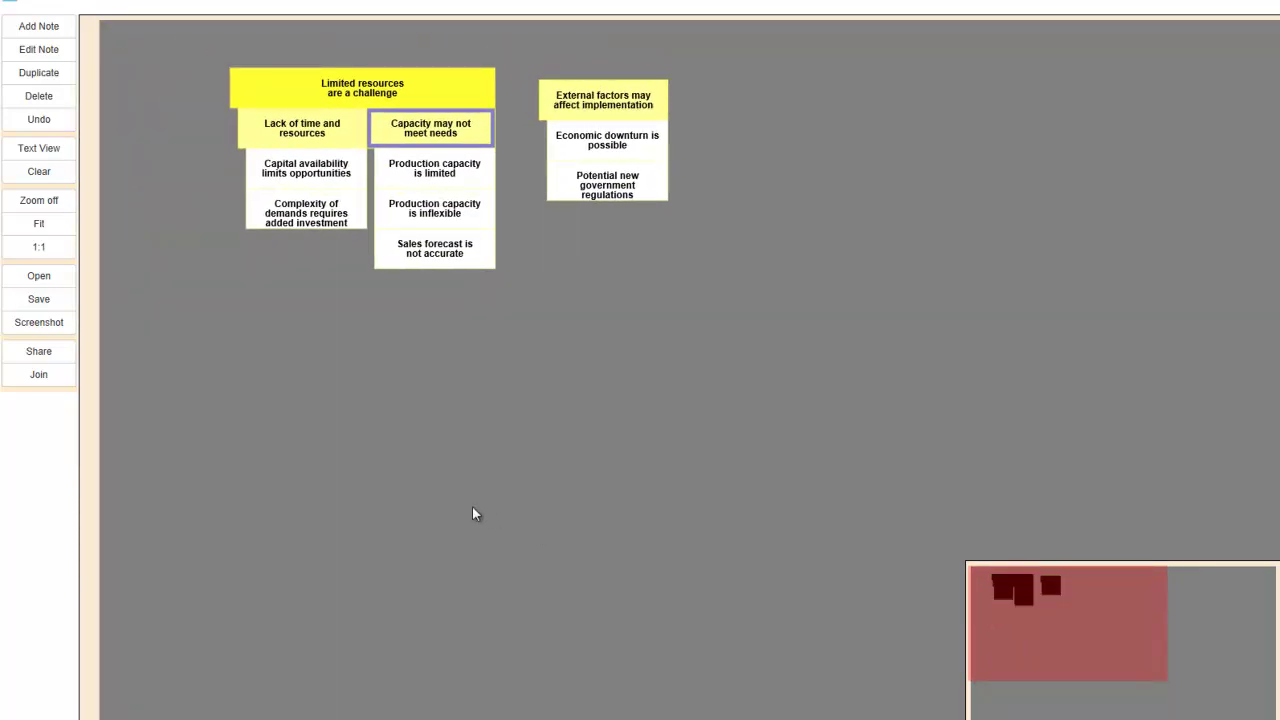
left_click(50, 202)
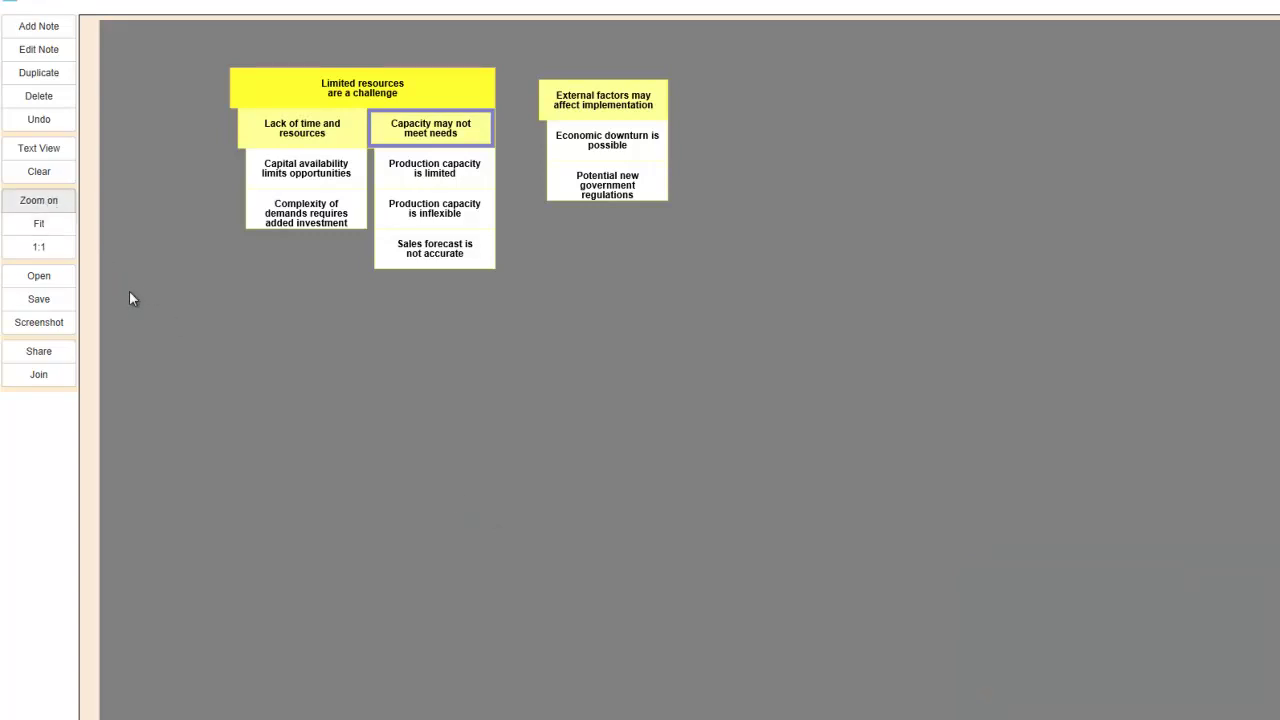
left_click(53, 230)
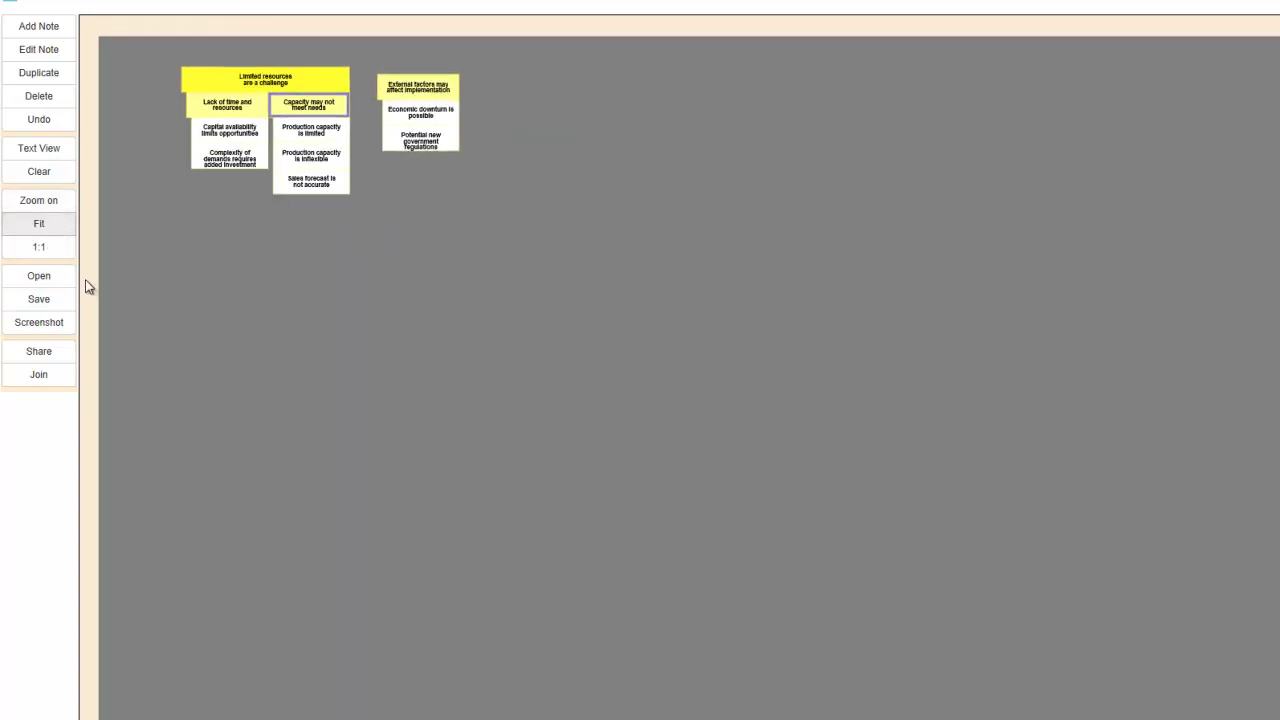
left_click(43, 249)
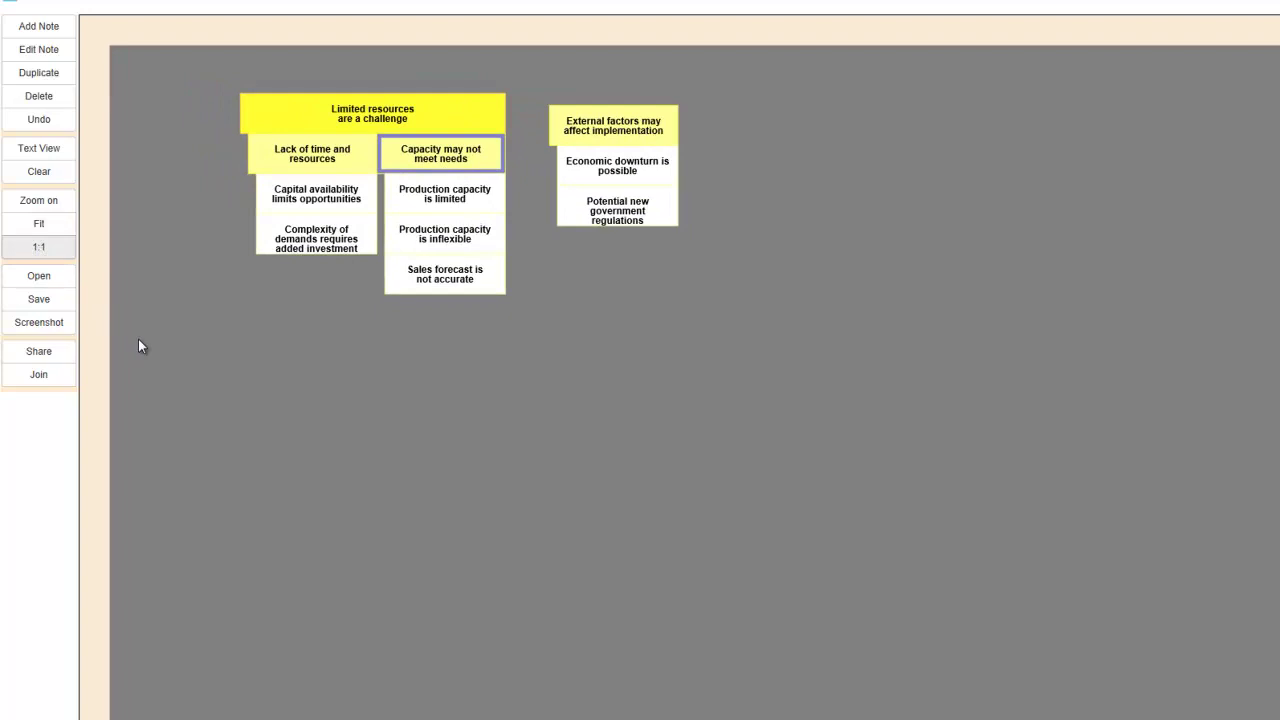
scroll(298, 419, "down", 3)
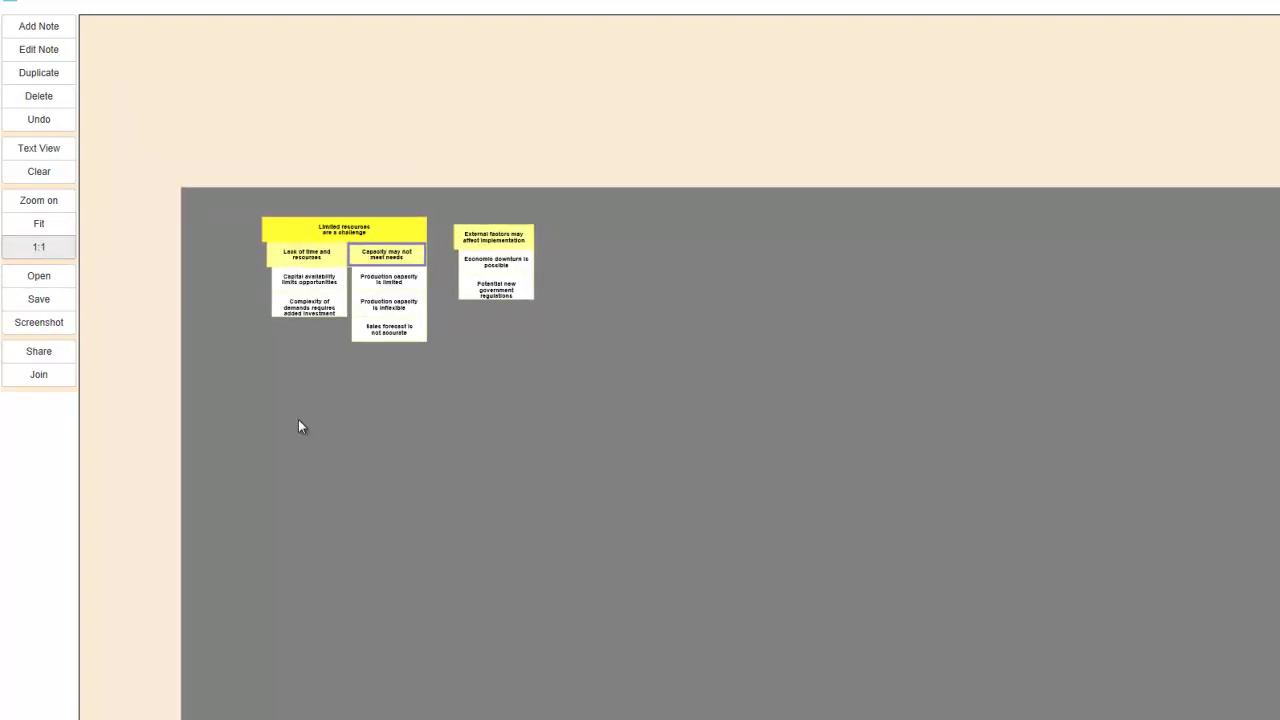
scroll(298, 420, "up", 3)
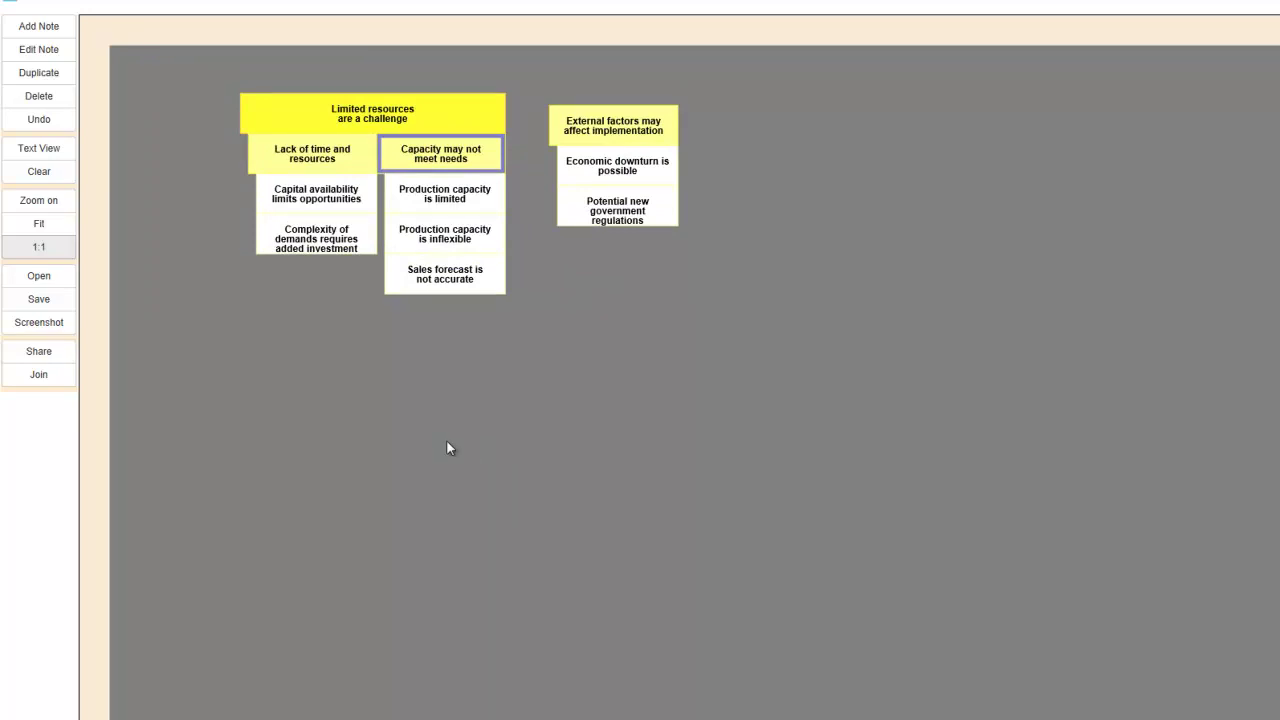
- Share the board in a new collaboration session named "test meeting"
left_click(42, 350)
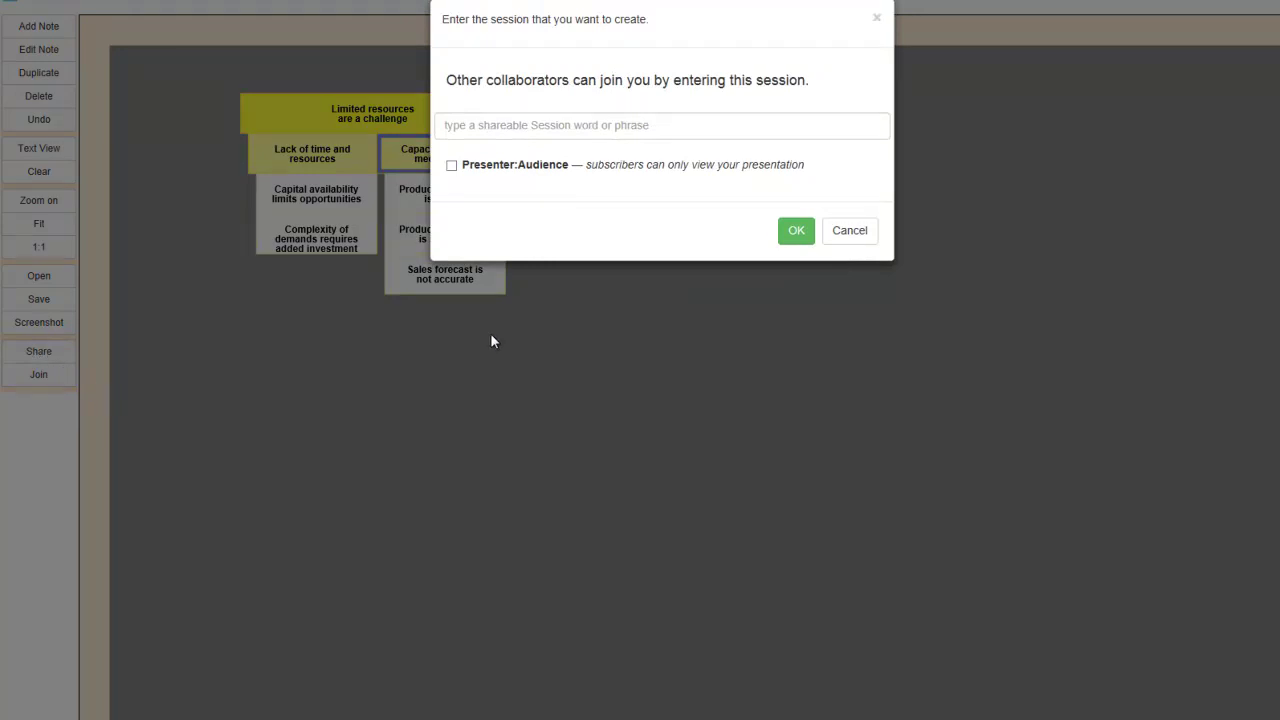
left_click(470, 127)
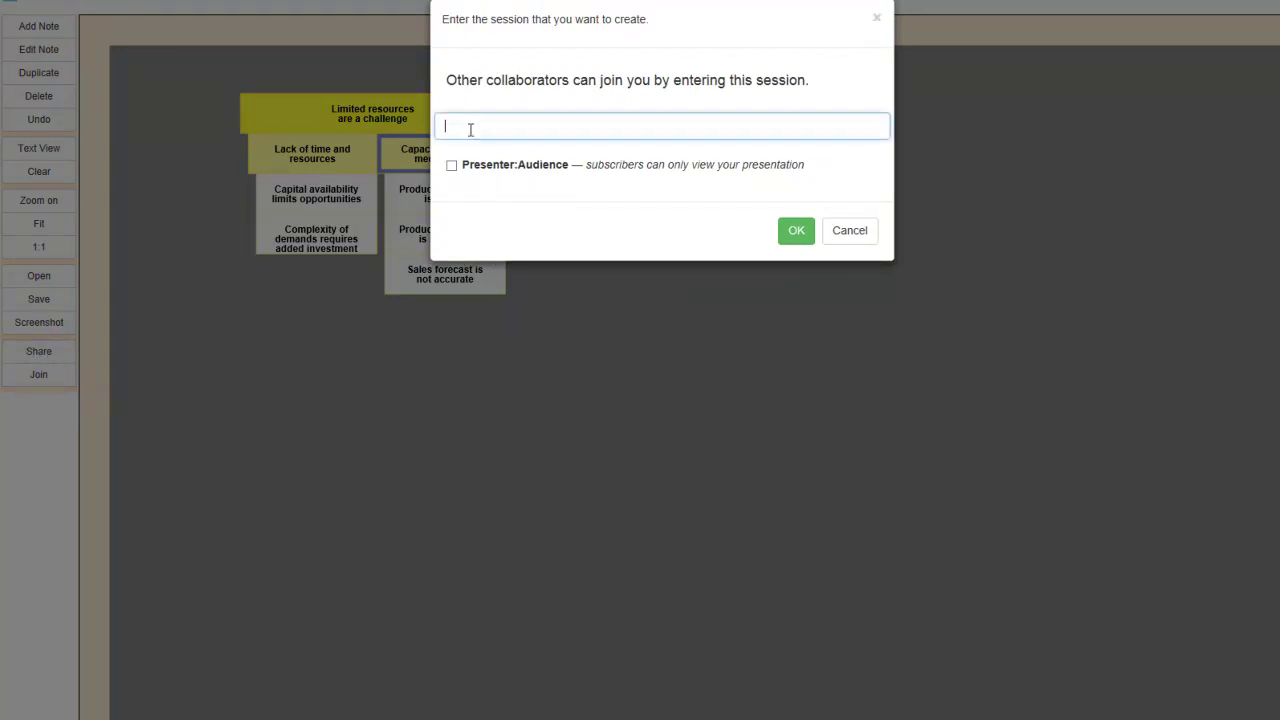
type("test meeting")
left_click(794, 230)
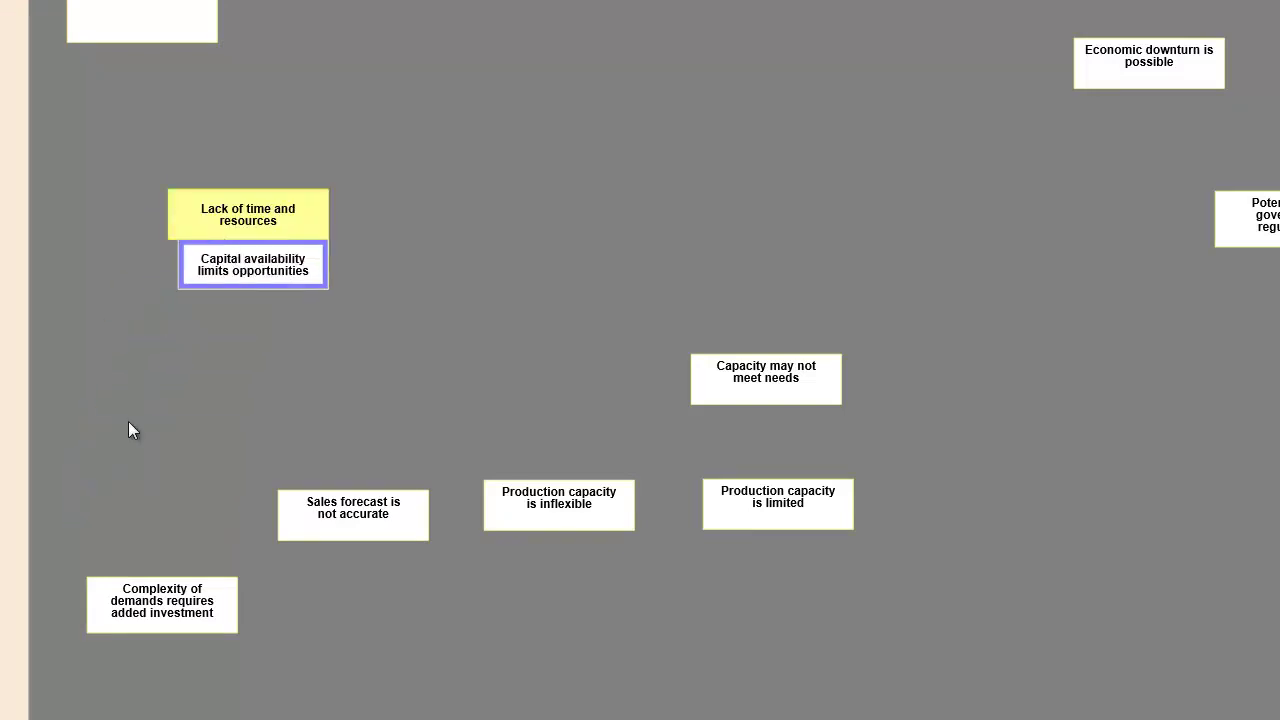
- Group the demand complexity note under "Lack of time and resources", and both production capacity notes and the sales forecast note under "Capacity may not meet needs"
left_click_drag(137, 603, 207, 240)
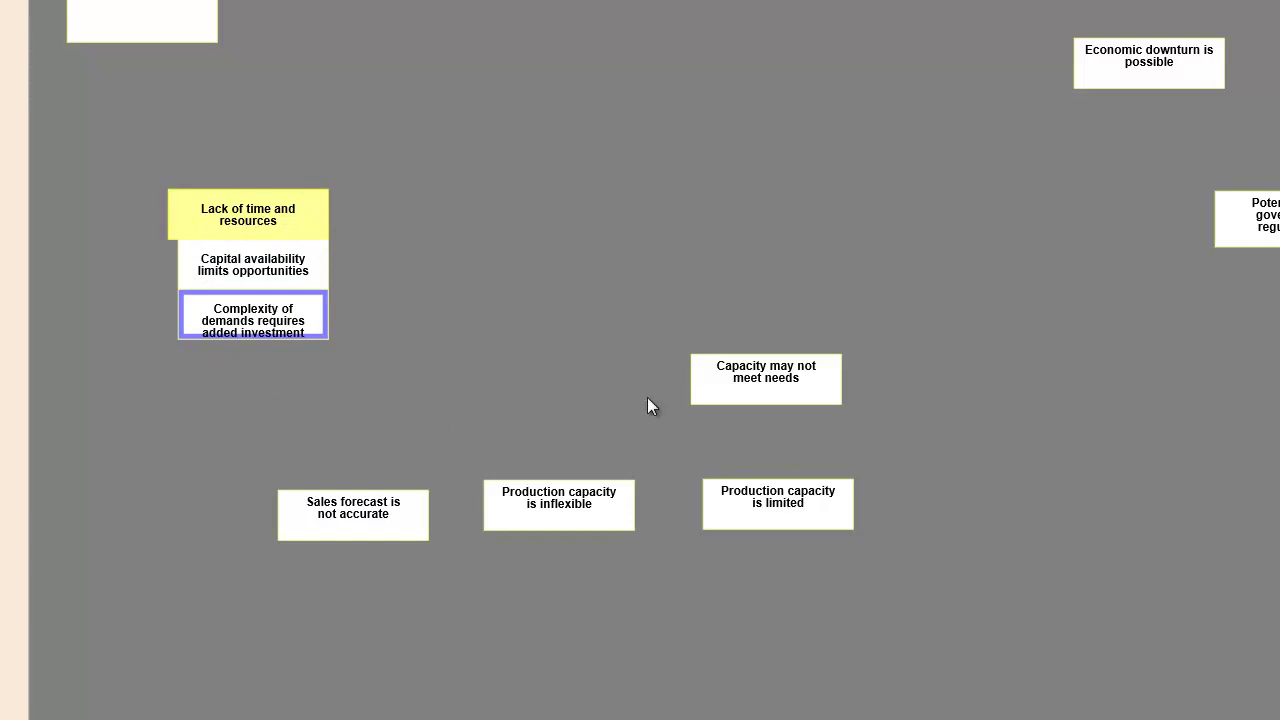
left_click_drag(754, 377, 691, 201)
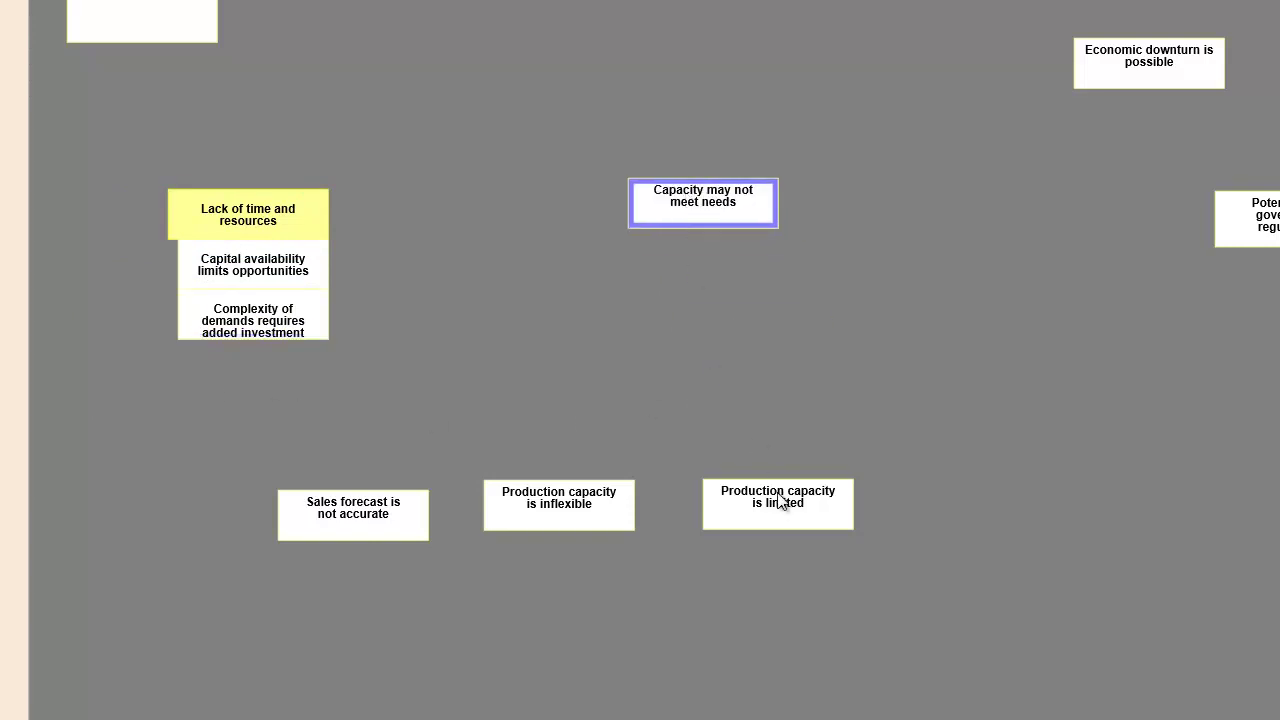
left_click_drag(781, 500, 711, 256)
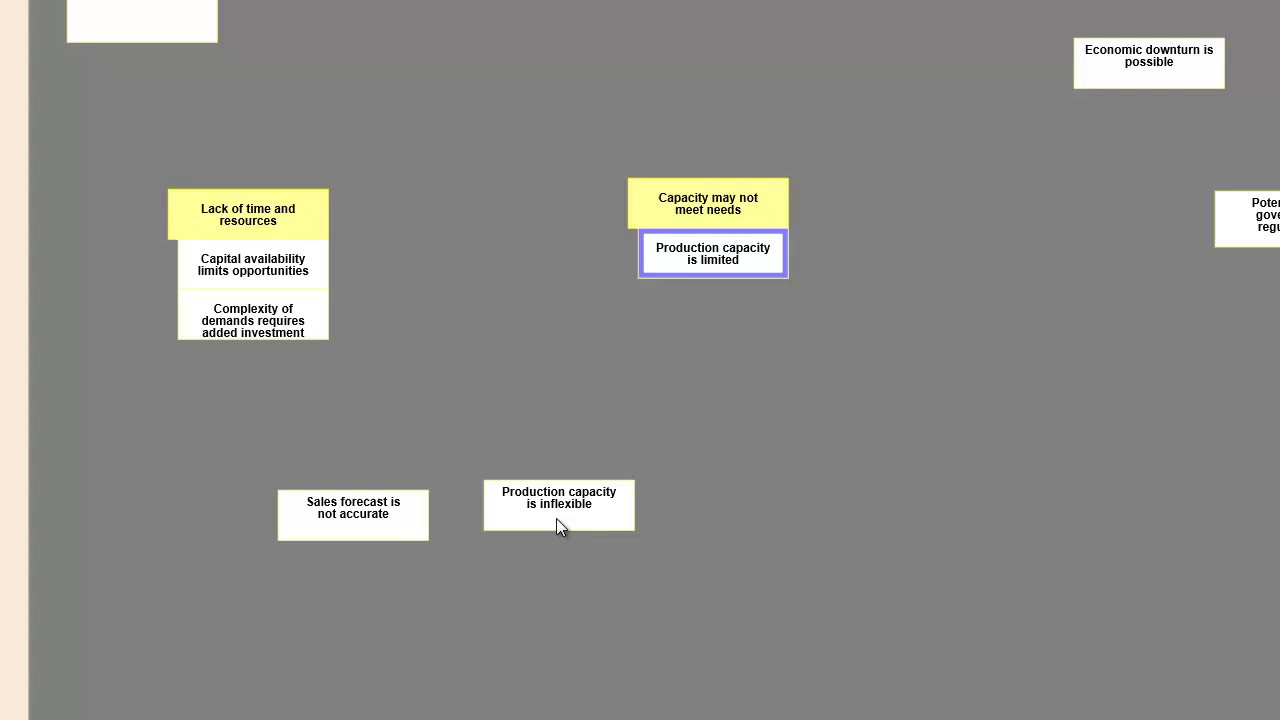
left_click_drag(560, 527, 685, 223)
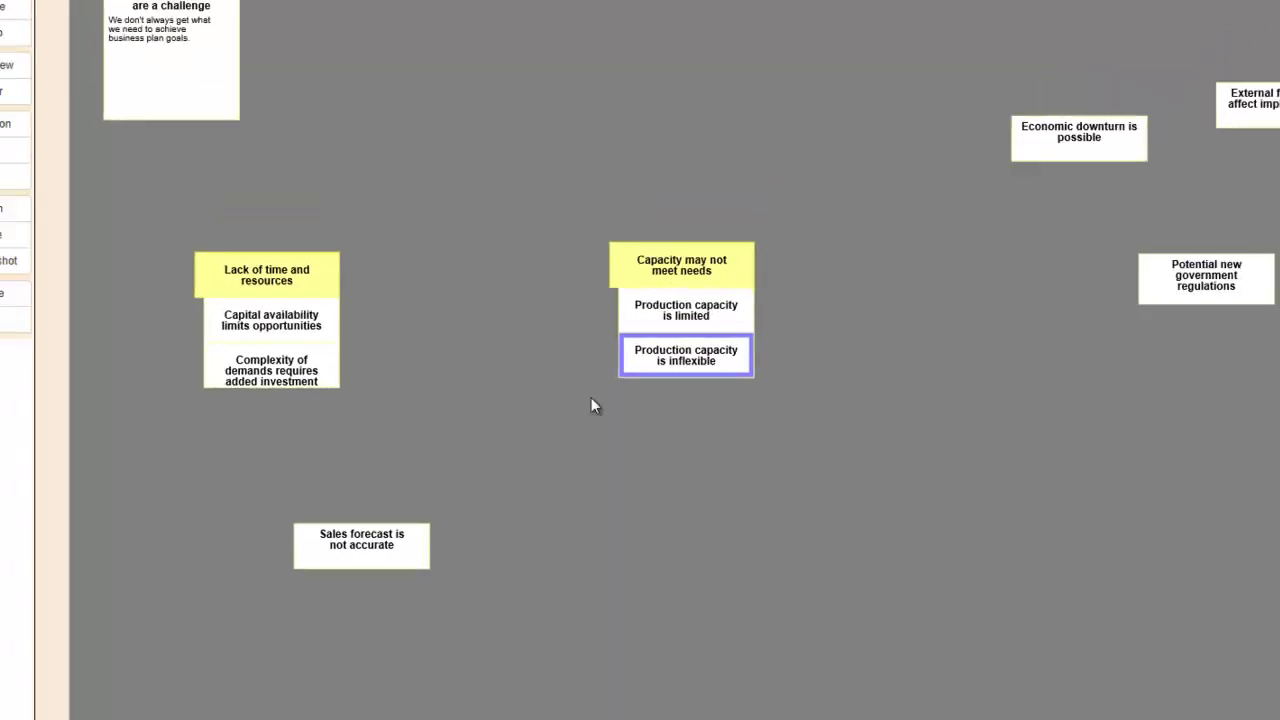
left_click_drag(410, 530, 665, 341)
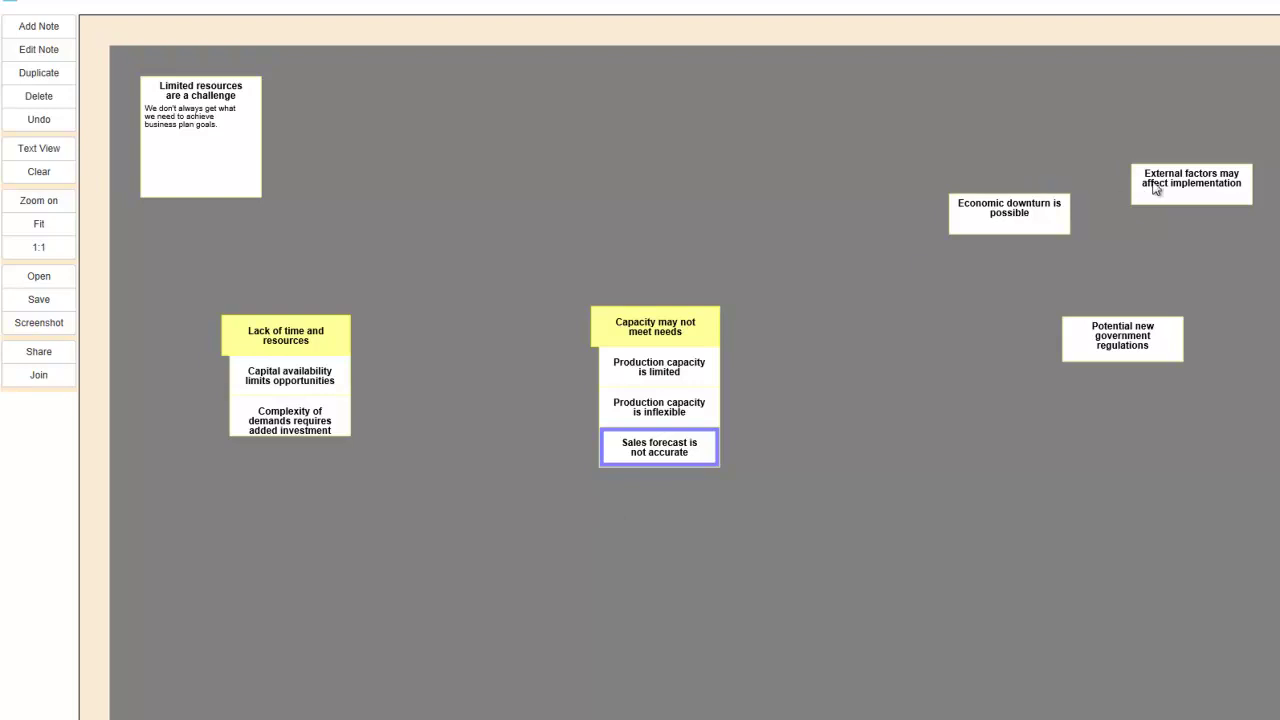
- Group the economic downturn and government regulations notes under "External factors may affect implementation", and the two existing groups under "Limited resources are a challenge"
left_click_drag(1158, 188, 385, 132)
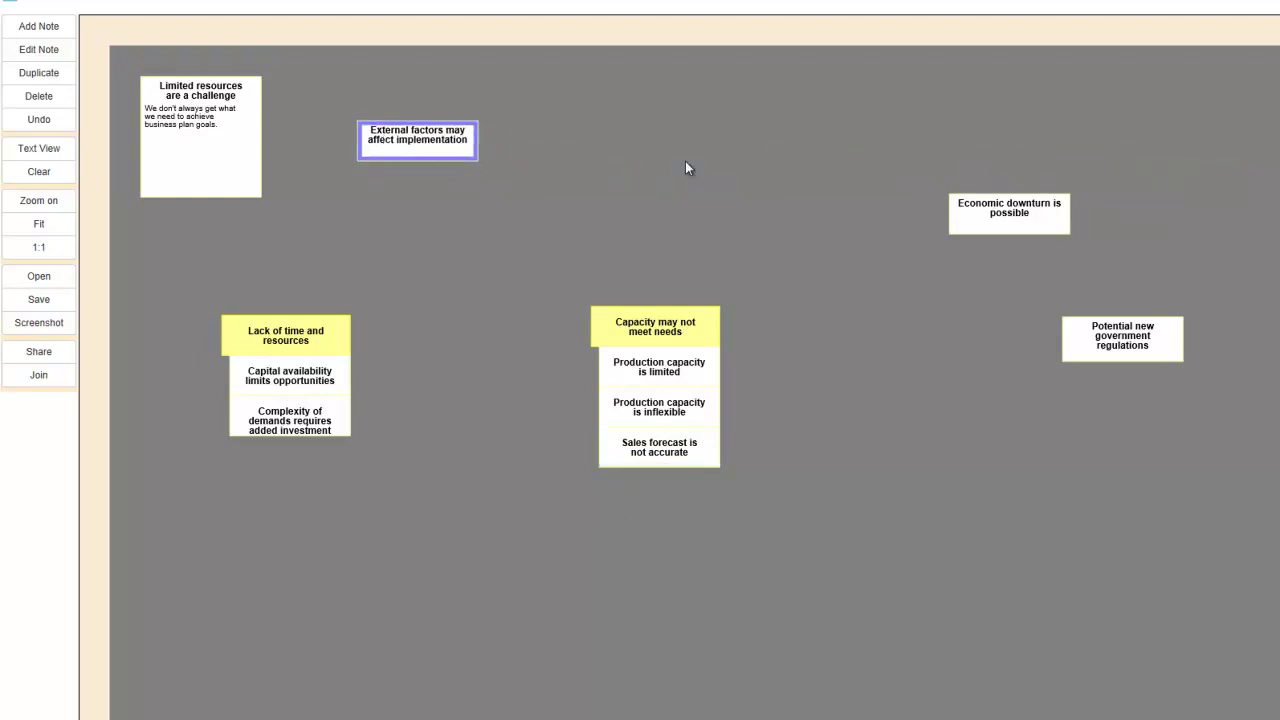
left_click(983, 208)
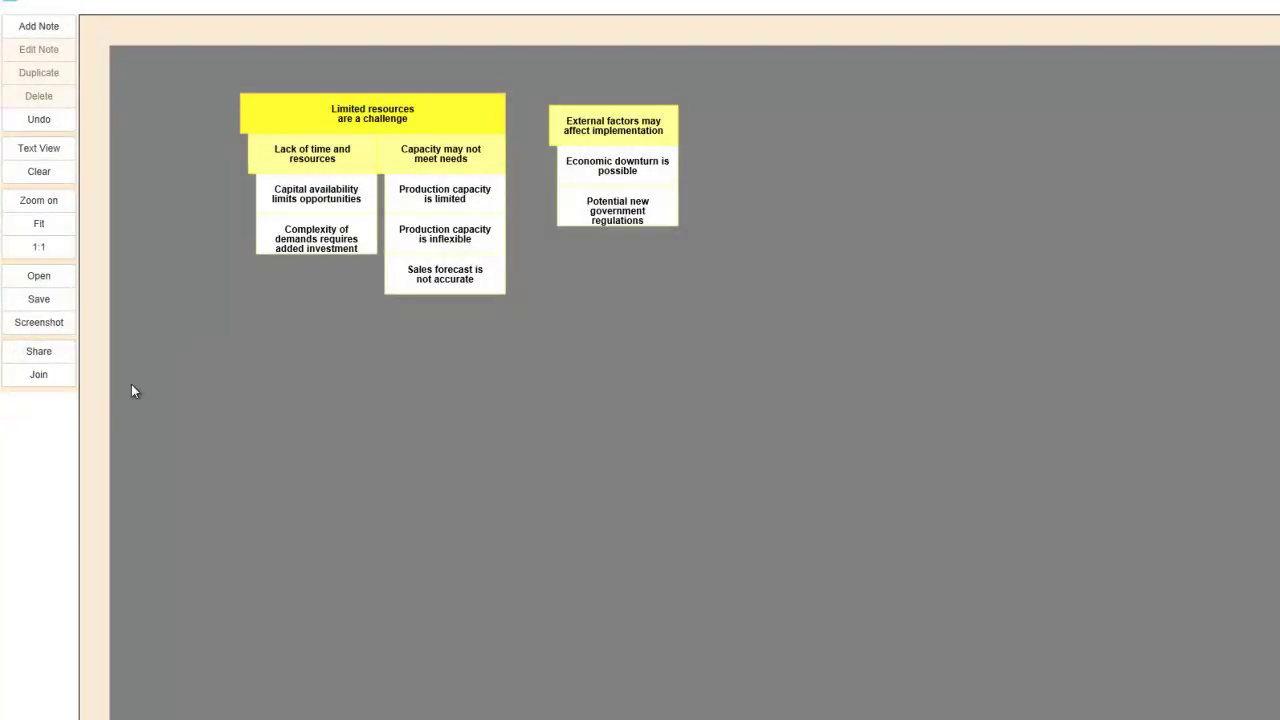
- Save the grouped note board to a file named "video output"
left_click(57, 301)
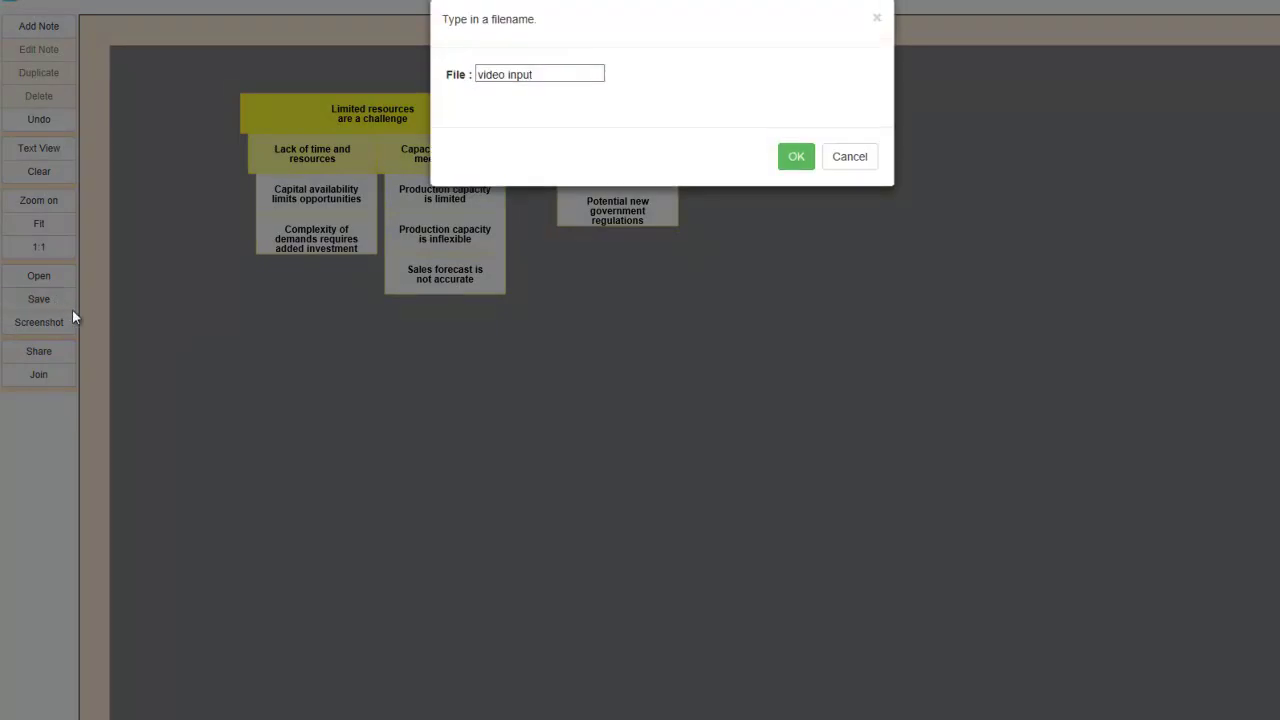
left_click_drag(536, 74, 506, 74)
type("output")
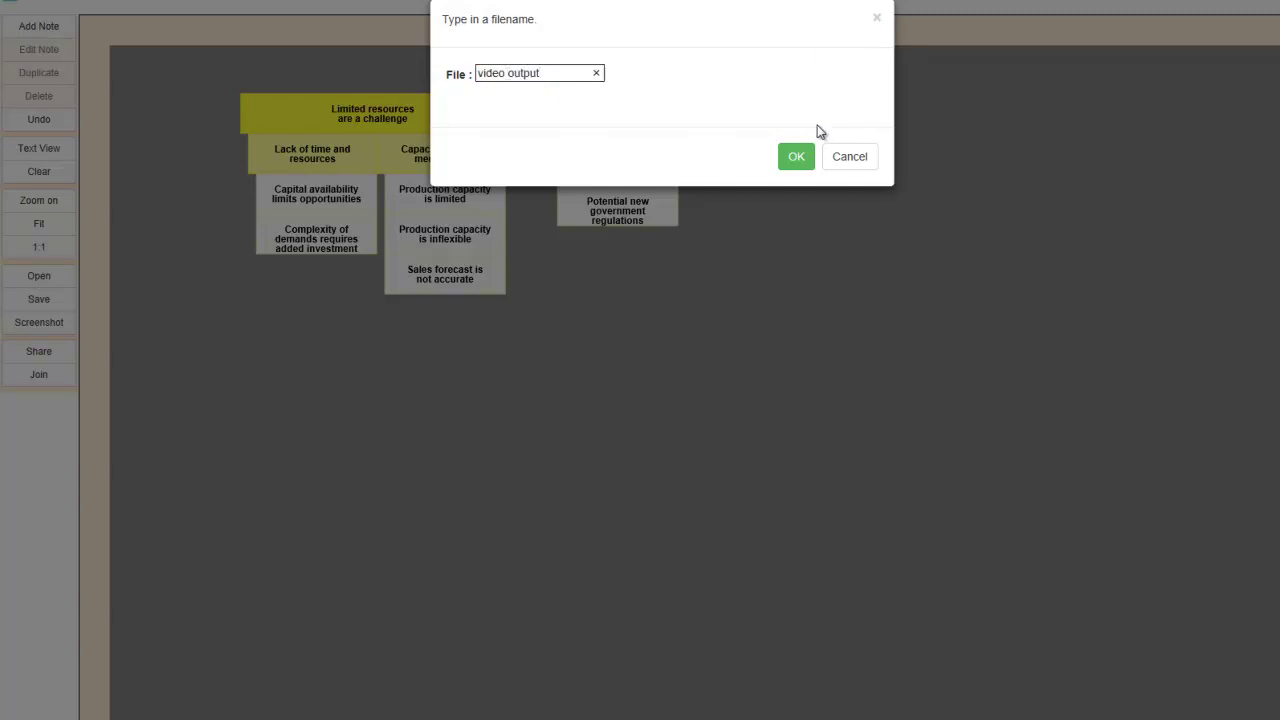
left_click(800, 160)
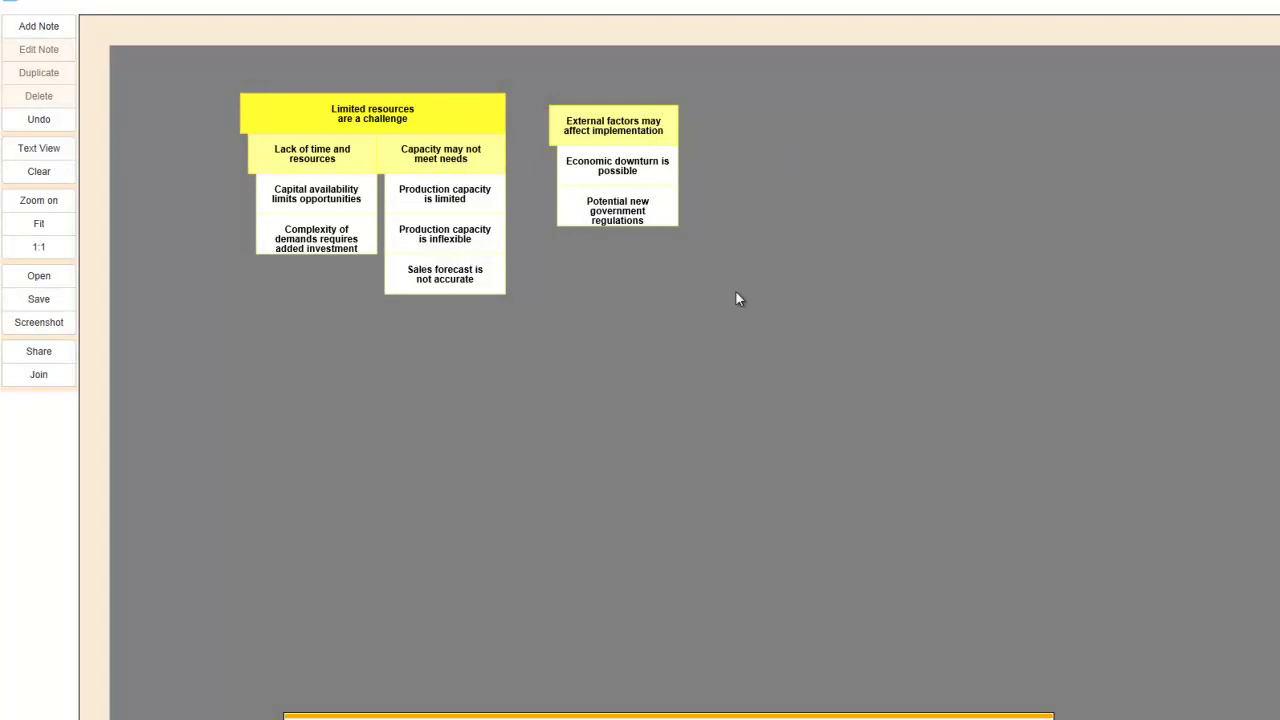